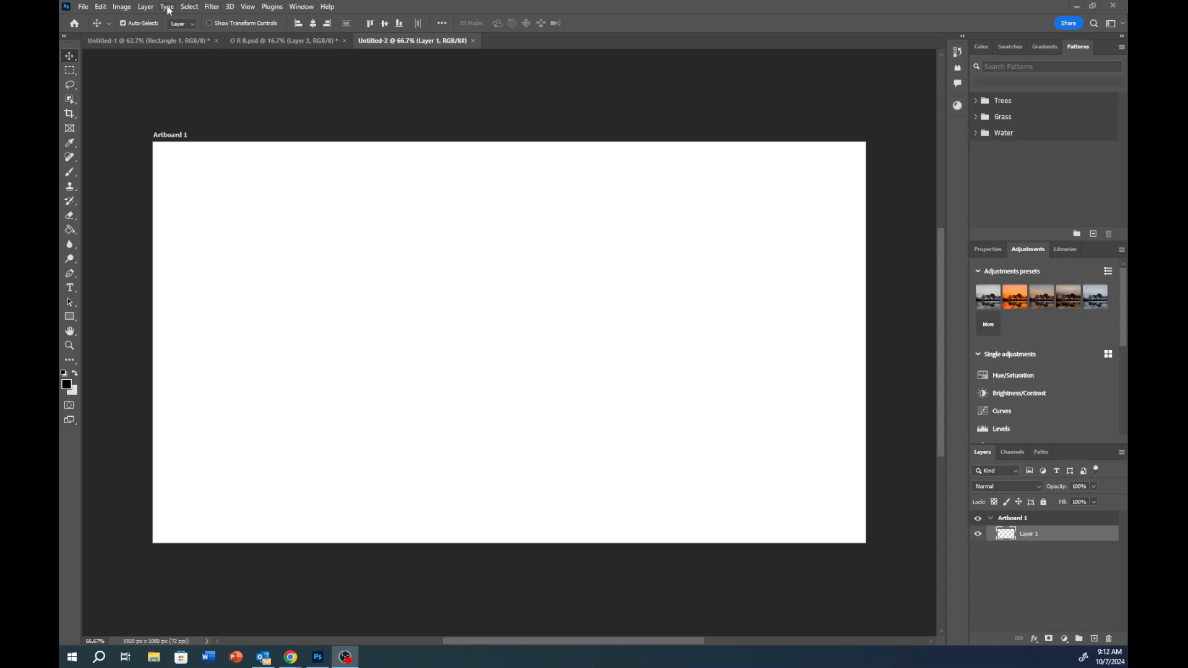
Open the mountain road.jpg photo from the Downloads folder
{"action": "left_click", "coordinate": [83, 7]}
{"action": "left_click", "coordinate": [127, 27]}
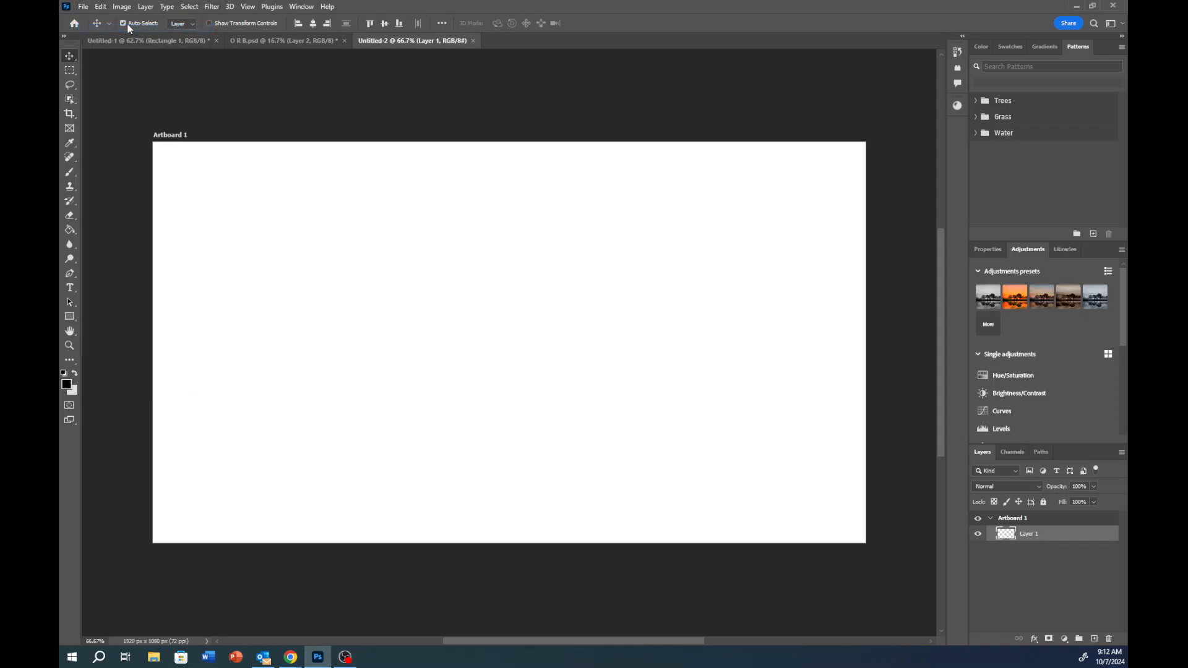
{"action": "scroll", "coordinate": [433, 154], "scroll_direction": "down", "scroll_amount": 2}
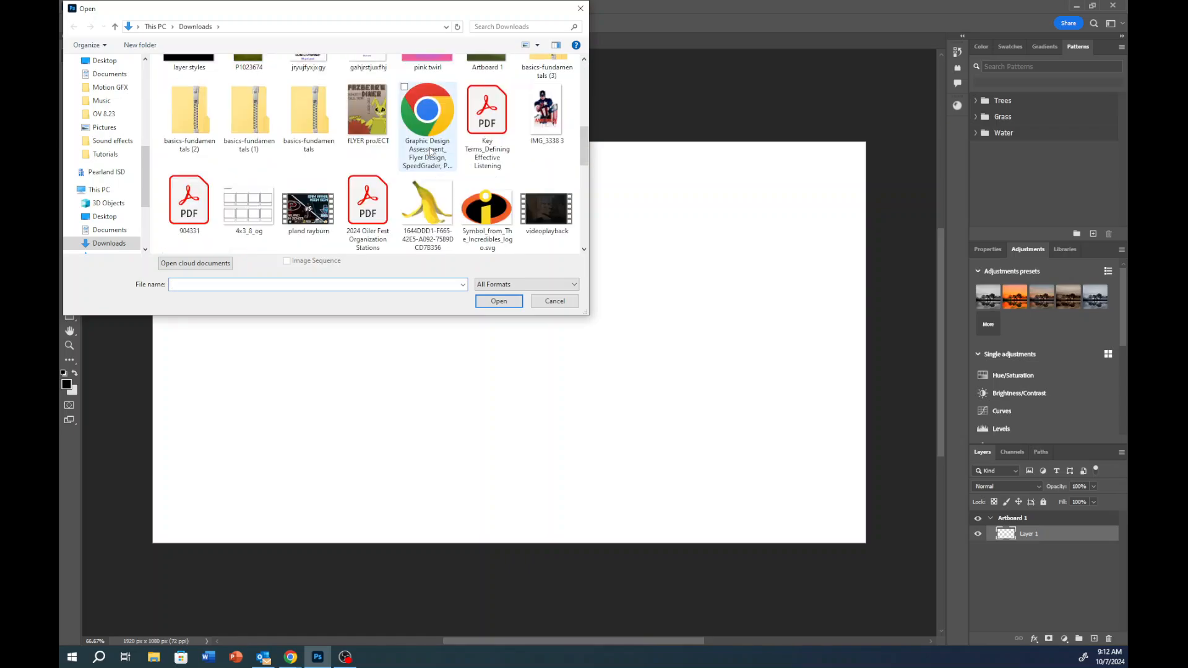
{"action": "left_click", "coordinate": [537, 111]}
{"action": "left_click", "coordinate": [487, 301]}
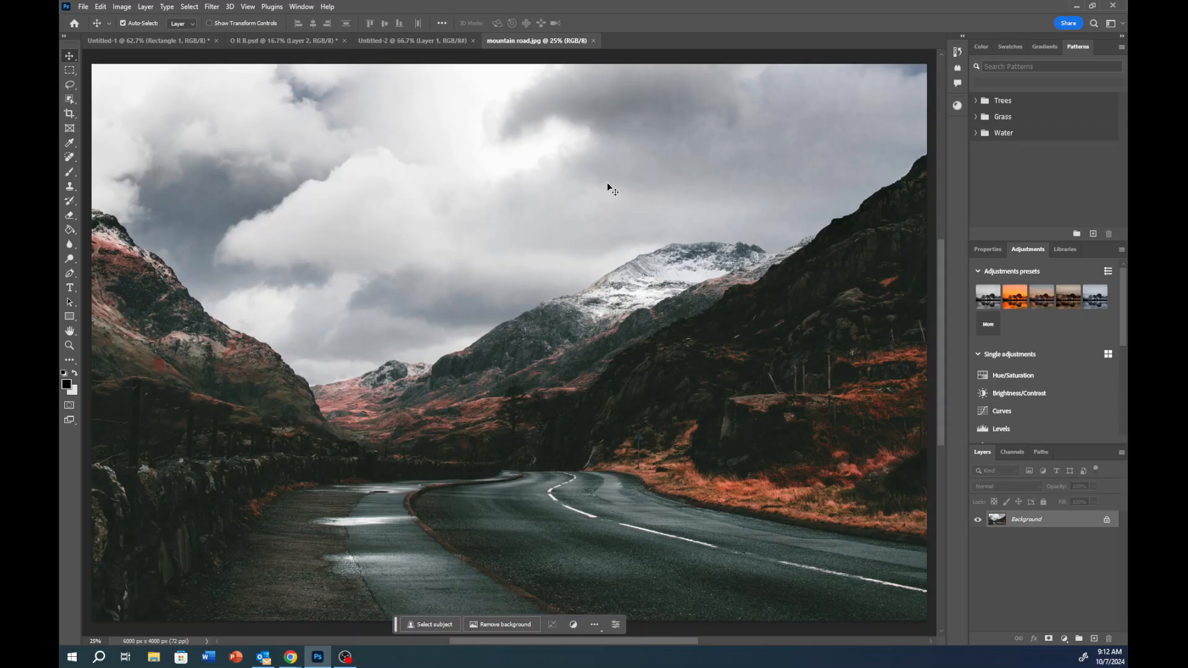
Try to transfer the mountain road photo into Layer 1 of the Untitled-2 document
{"action": "left_click", "coordinate": [396, 41]}
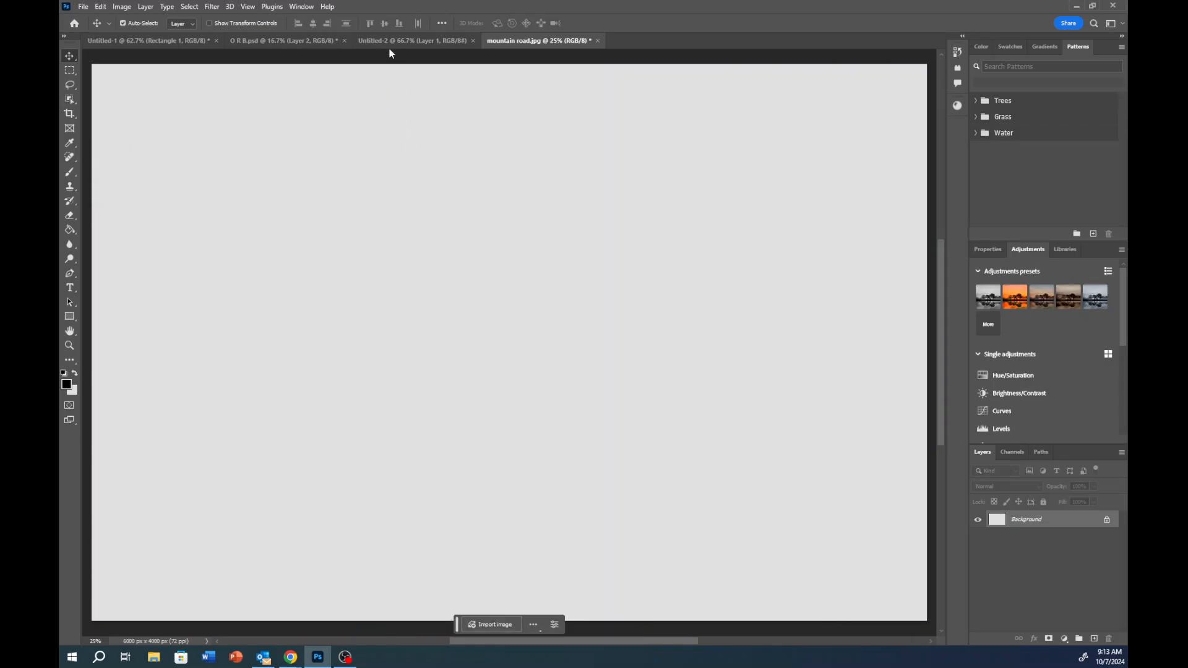
{"action": "key", "text": "ctrl"}
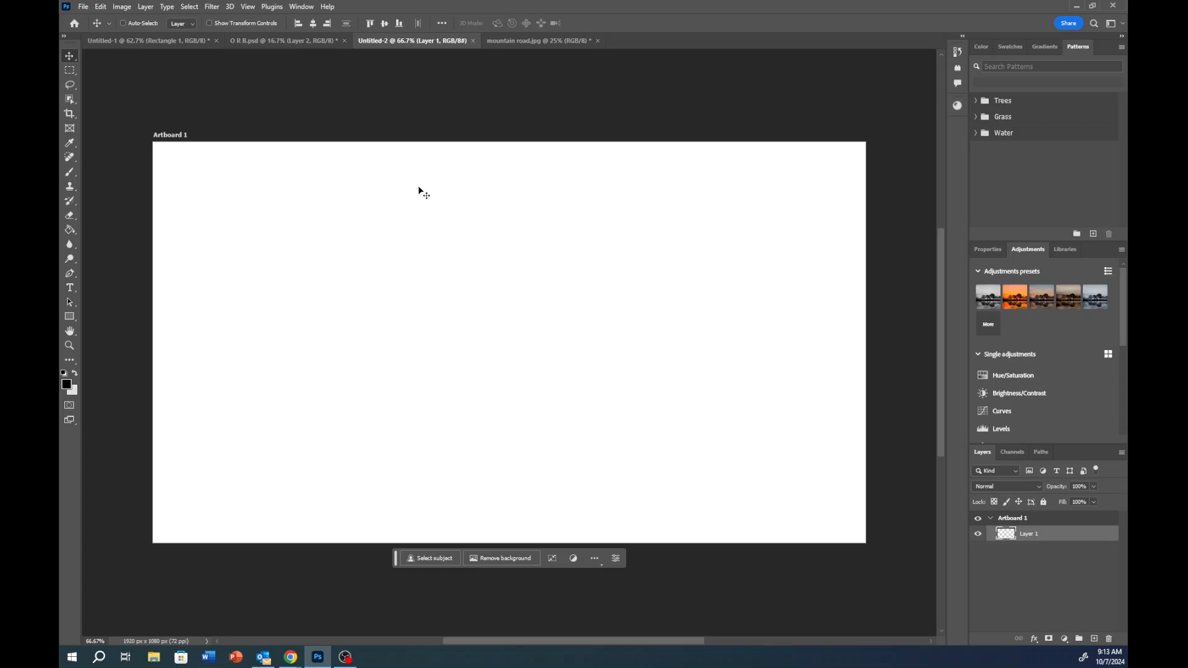
{"action": "left_click_drag", "start_coordinate": [419, 189], "coordinate": [493, 218]}
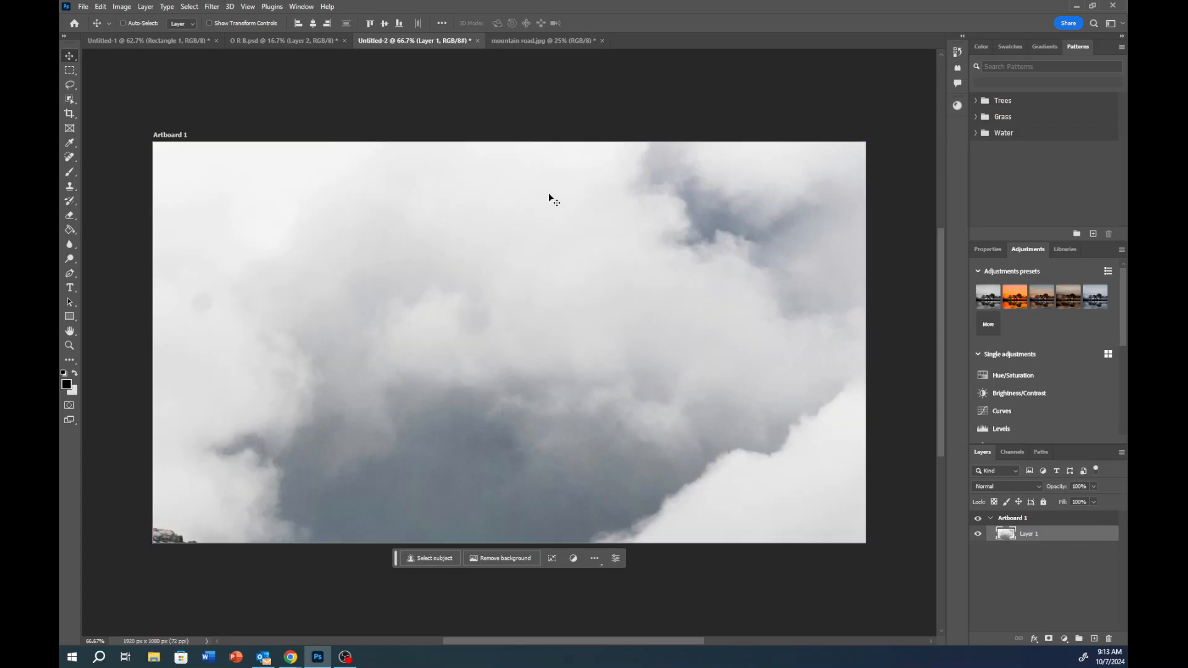
{"action": "key", "text": "ctrl+z"}
Switch to File Explorer, show the Downloads folder and move its window aside so the artboard is reachable
{"action": "left_click", "coordinate": [153, 657]}
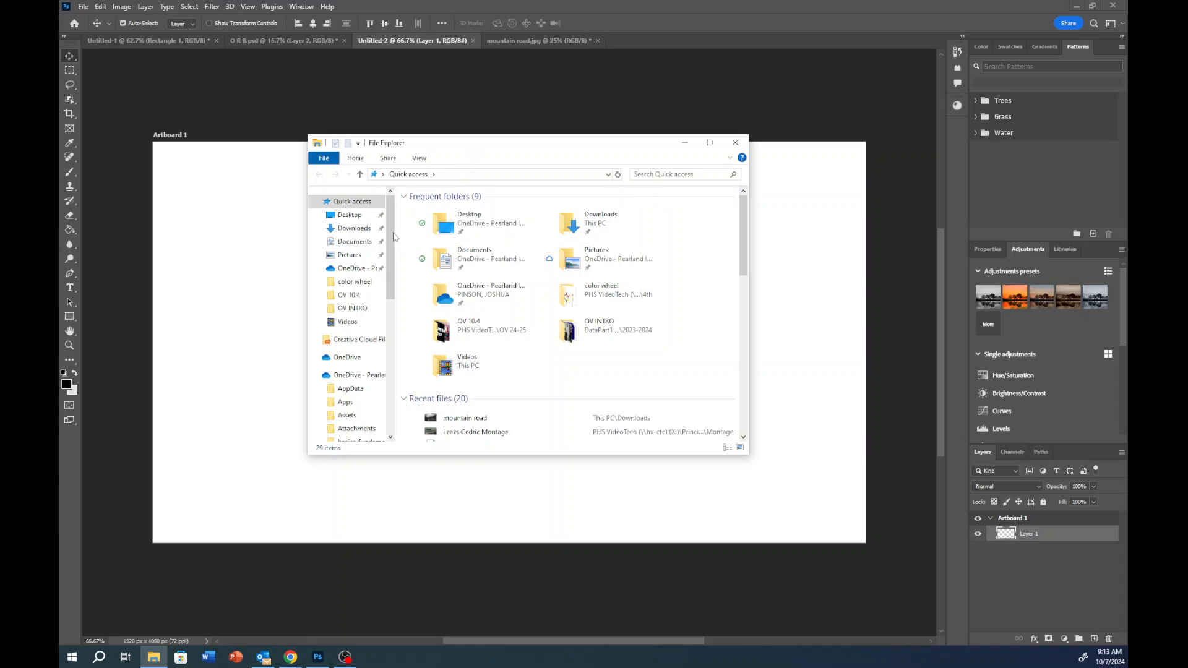
{"action": "left_click", "coordinate": [354, 229]}
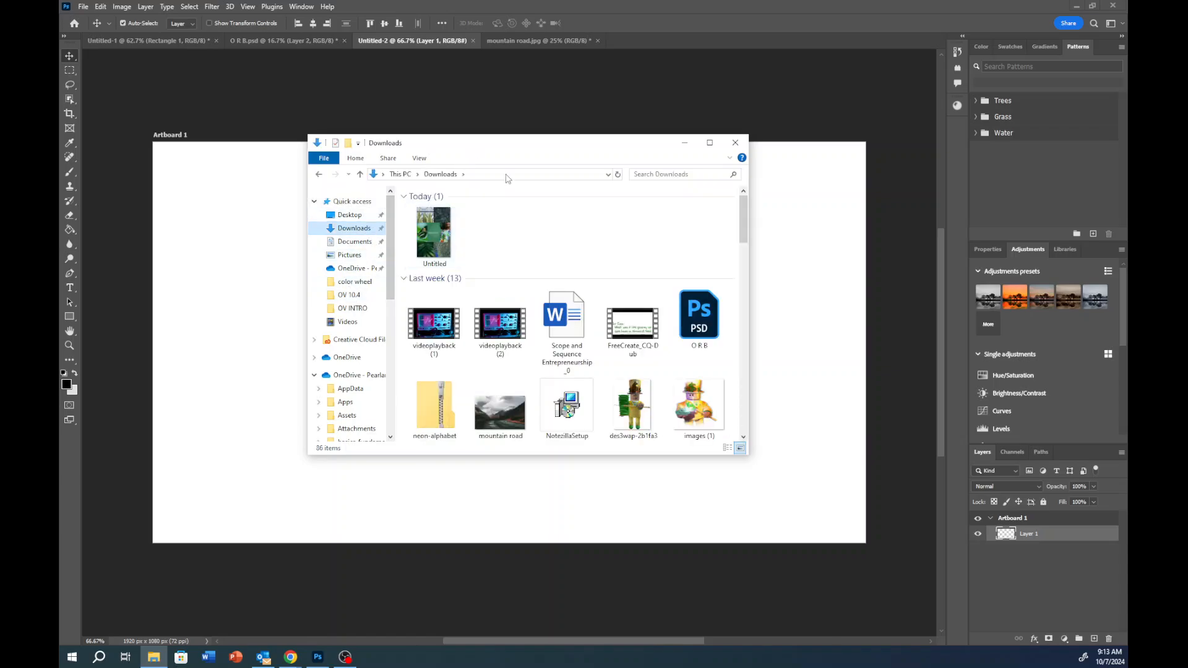
{"action": "left_click_drag", "start_coordinate": [547, 156], "coordinate": [755, 83]}
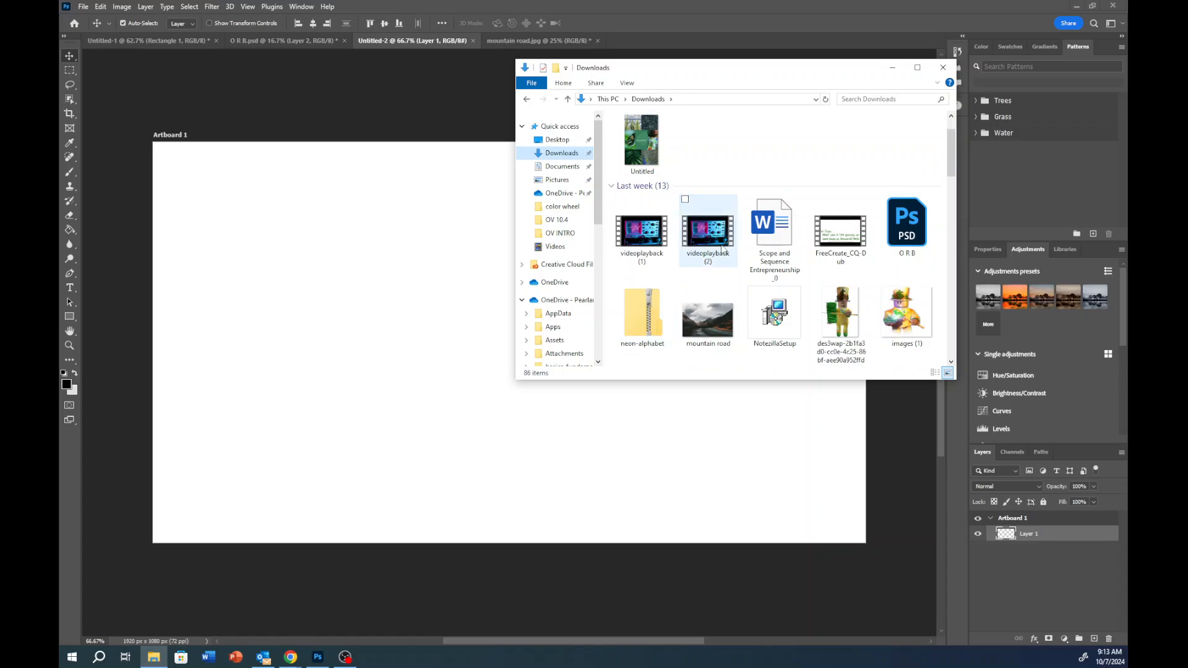
{"action": "scroll", "coordinate": [727, 248], "scroll_direction": "down", "scroll_amount": 5}
{"action": "scroll", "coordinate": [674, 269], "scroll_direction": "up", "scroll_amount": 5}
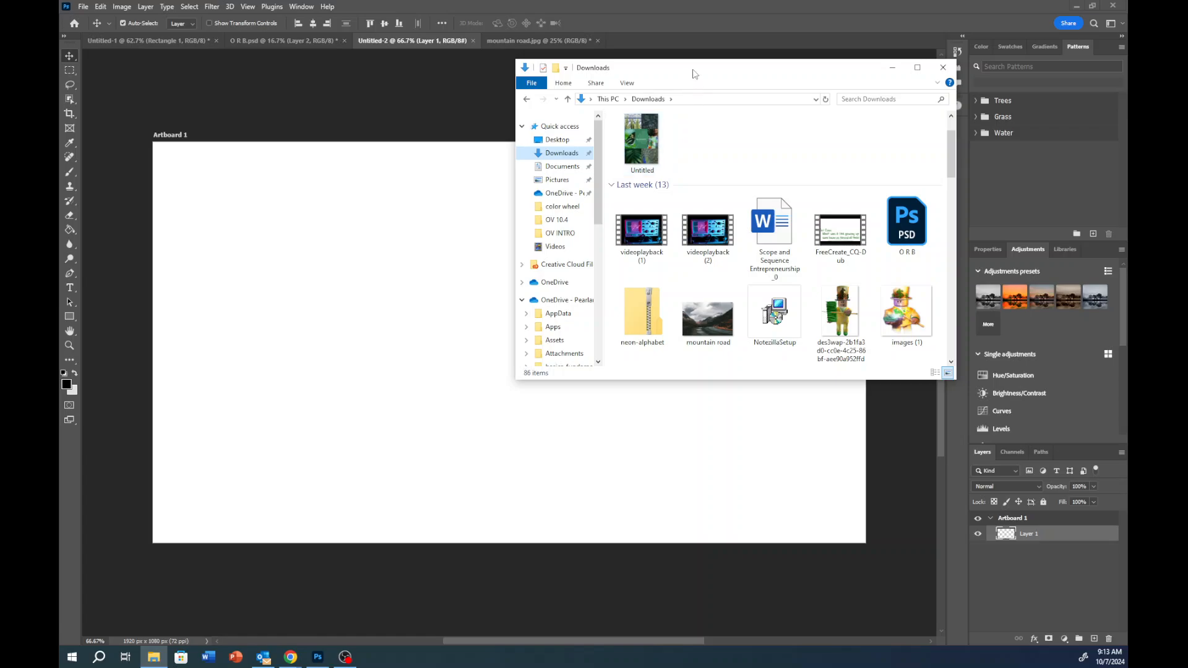
{"action": "left_click_drag", "start_coordinate": [693, 74], "coordinate": [872, 49]}
Try placing the mountain road image from Downloads onto the artboard's existing Layer 1, scaled to about 21%
{"action": "left_click_drag", "start_coordinate": [900, 292], "coordinate": [487, 299]}
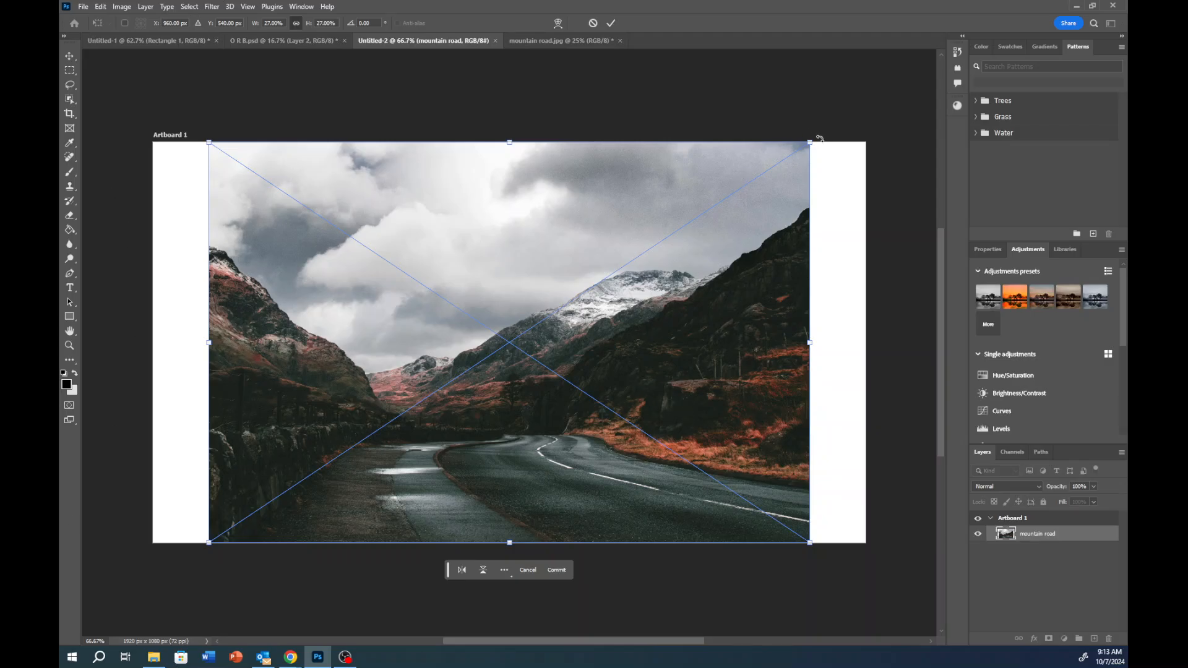
{"action": "left_click_drag", "start_coordinate": [811, 141], "coordinate": [672, 214]}
{"action": "left_click_drag", "start_coordinate": [471, 277], "coordinate": [426, 216]}
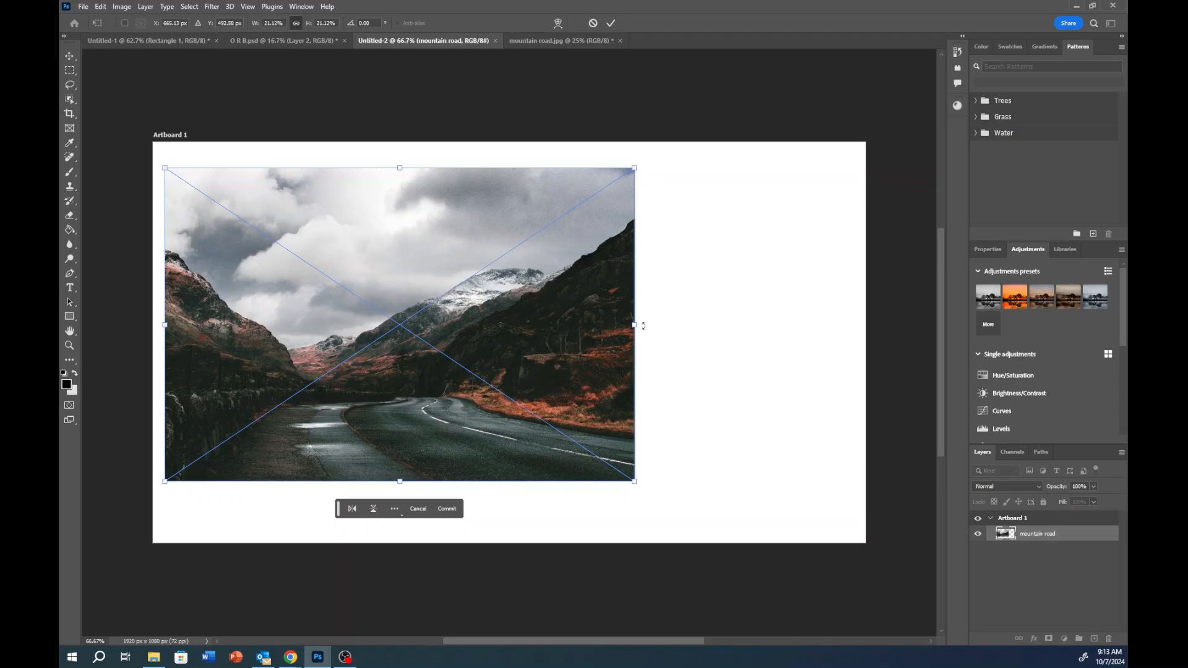
{"action": "key", "text": "Return"}
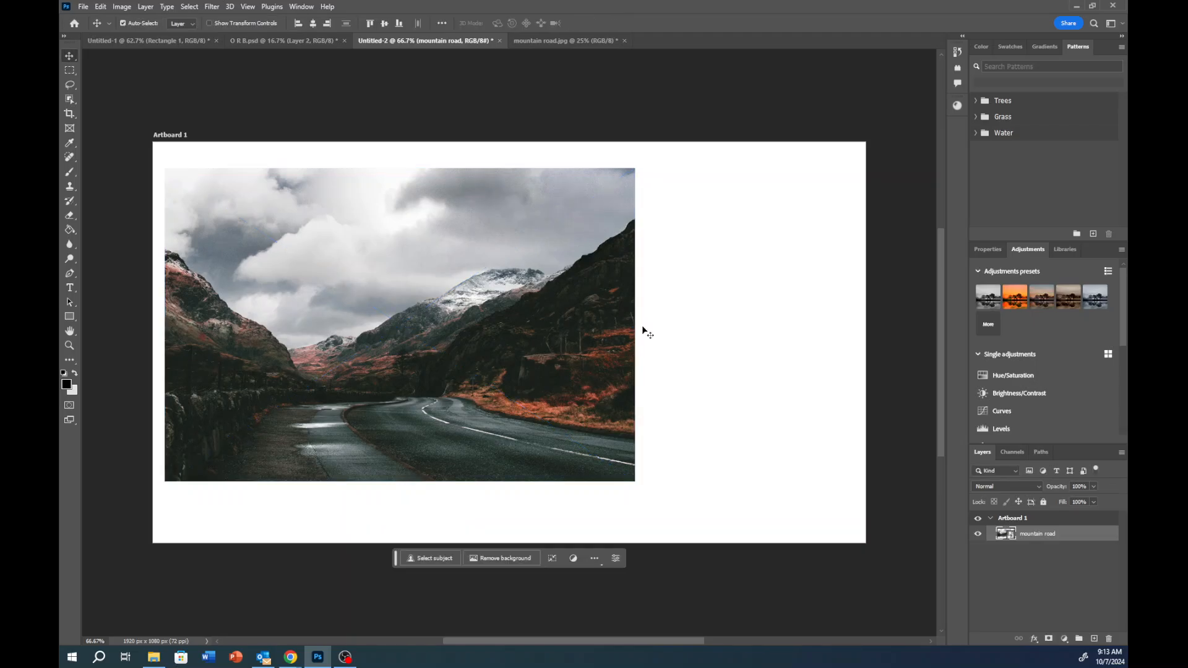
{"action": "key", "text": "ctrl+z"}
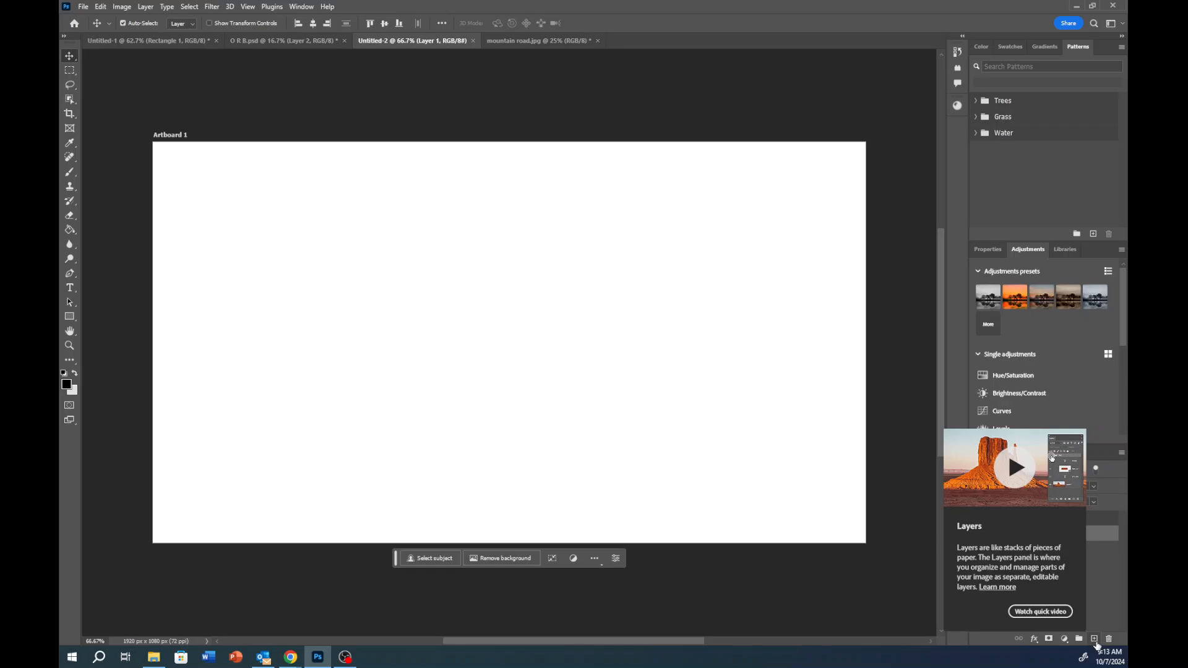
Add a new layer and place the mountain road image from Downloads on it, scaled to about 17.5% in the artboard's upper-right corner
{"action": "left_click", "coordinate": [1094, 639]}
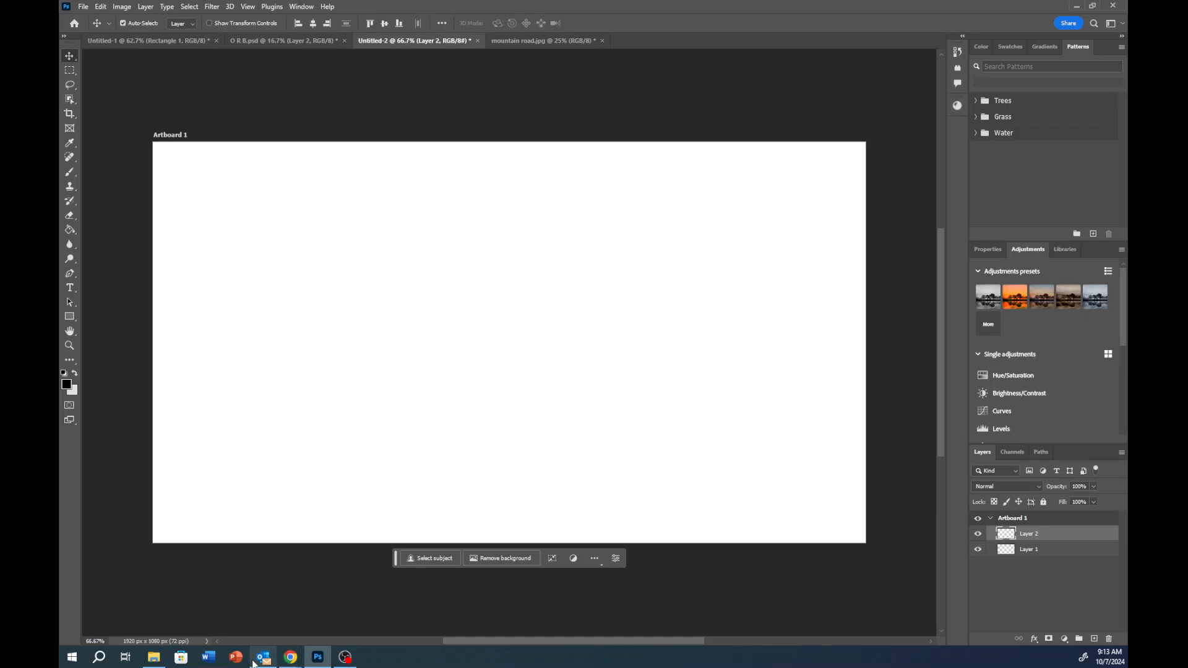
{"action": "left_click", "coordinate": [154, 657]}
{"action": "left_click_drag", "start_coordinate": [885, 291], "coordinate": [488, 284]}
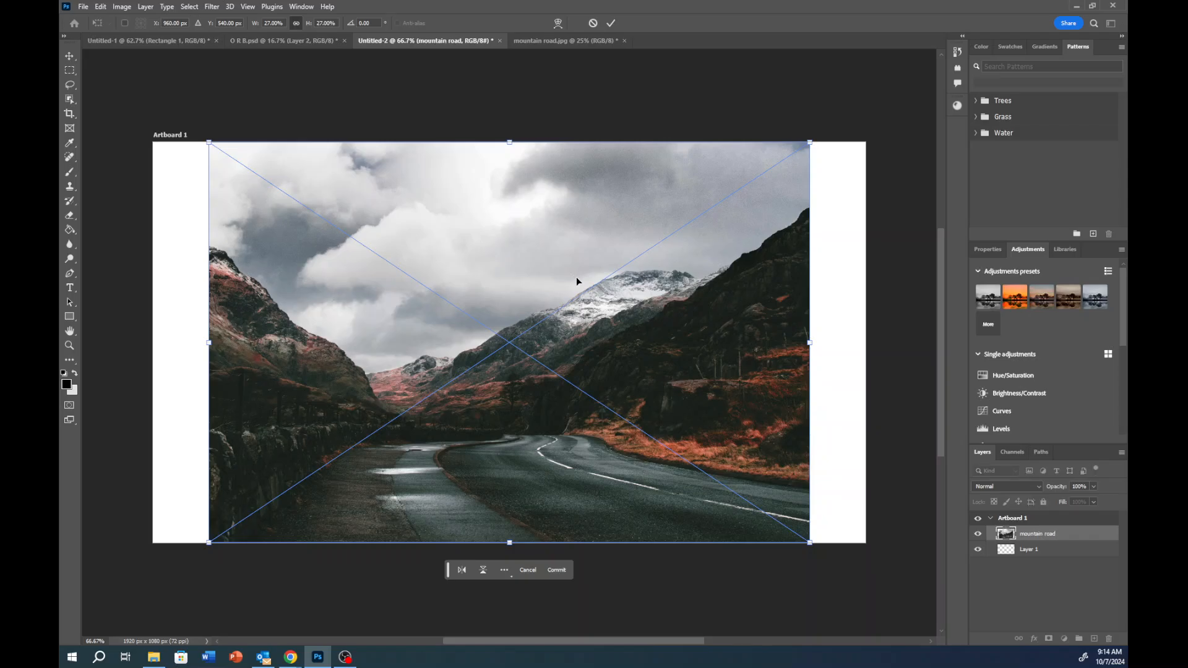
{"action": "left_click_drag", "start_coordinate": [809, 142], "coordinate": [598, 283]}
{"action": "left_click_drag", "start_coordinate": [487, 315], "coordinate": [749, 171]}
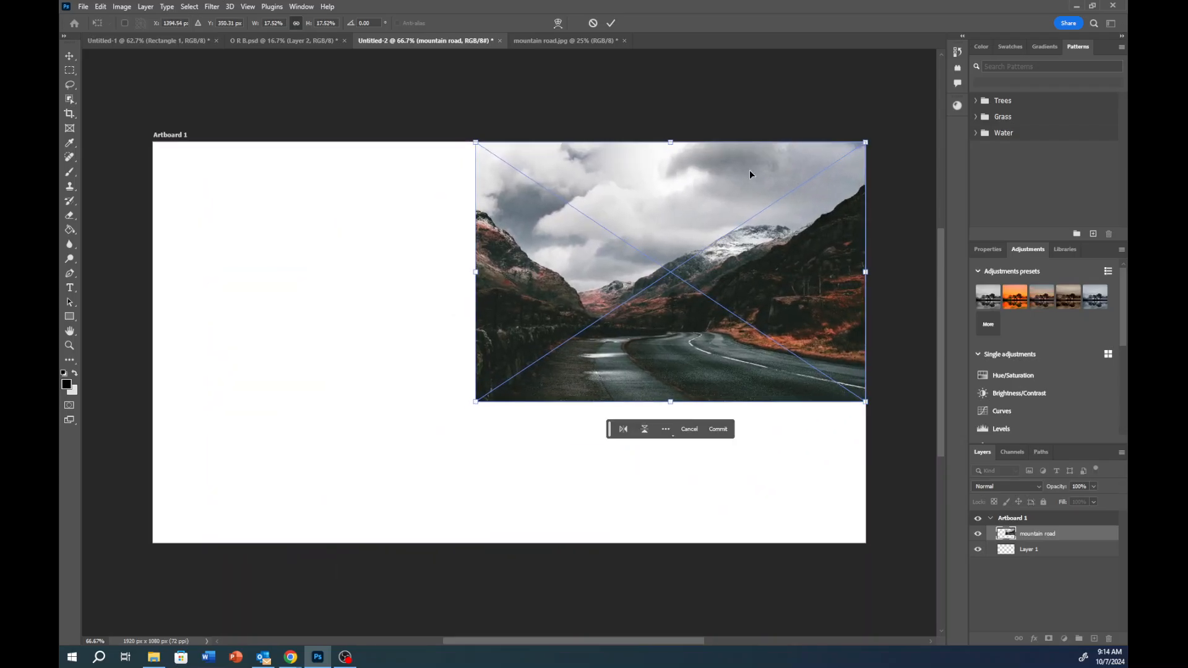
{"action": "key", "text": "Return"}
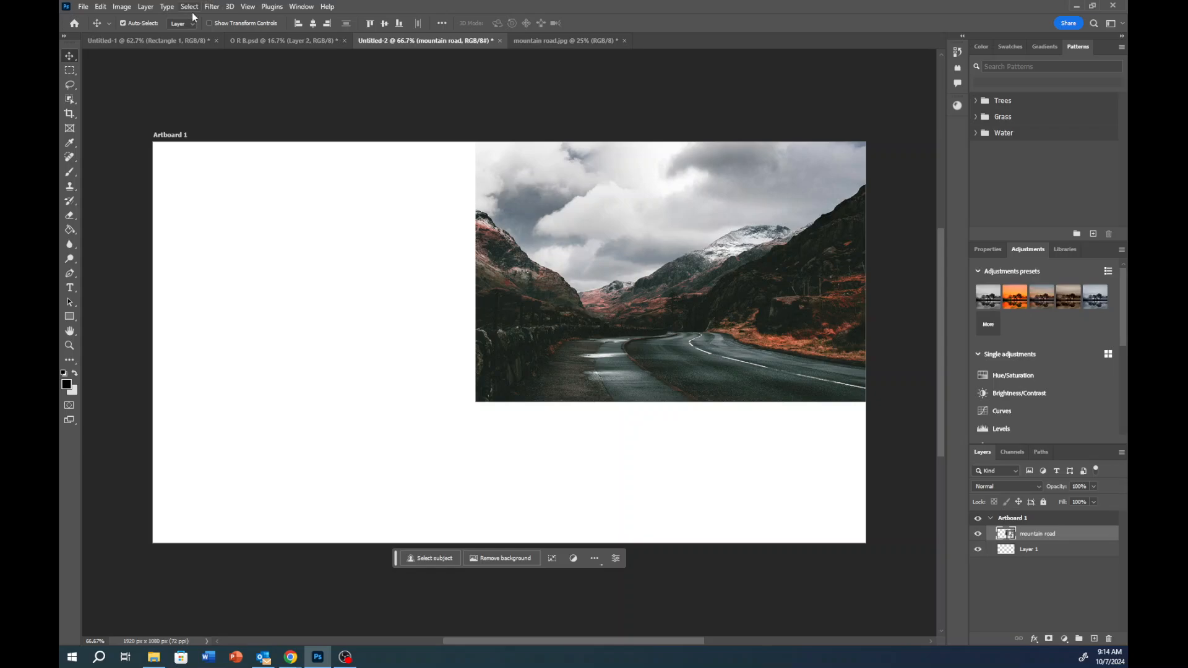
Start a Hue/Saturation adjustment on the mountain road layer and shift the hue to about +52
{"action": "left_click", "coordinate": [126, 8]}
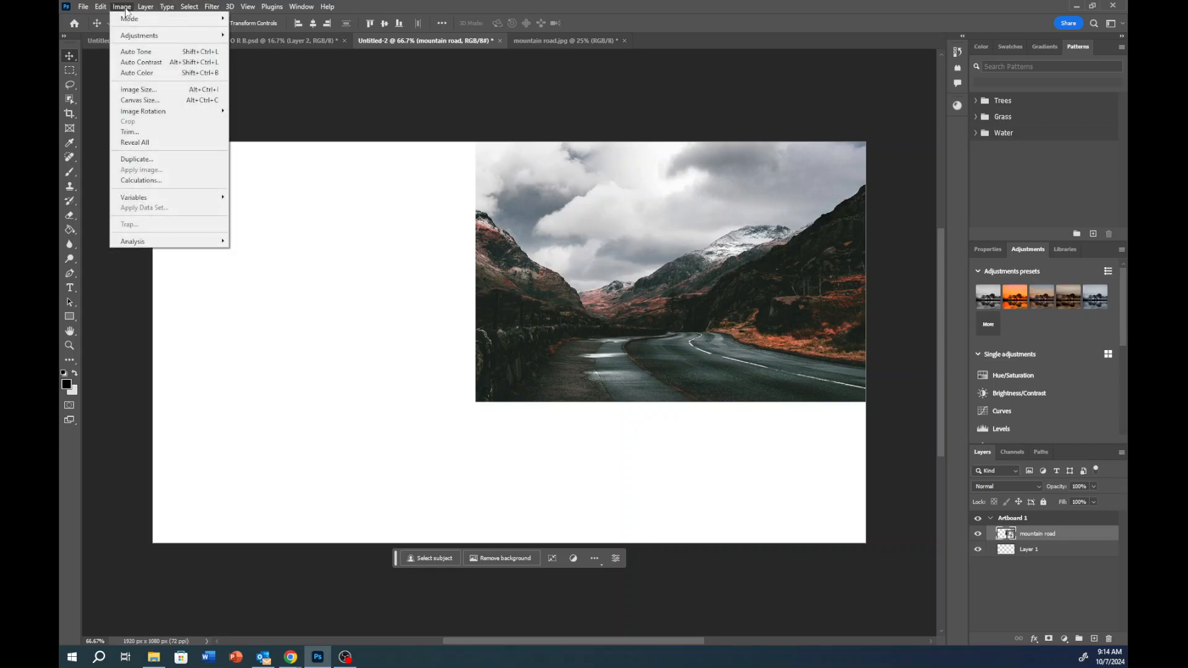
{"action": "mouse_move", "coordinate": [142, 42]}
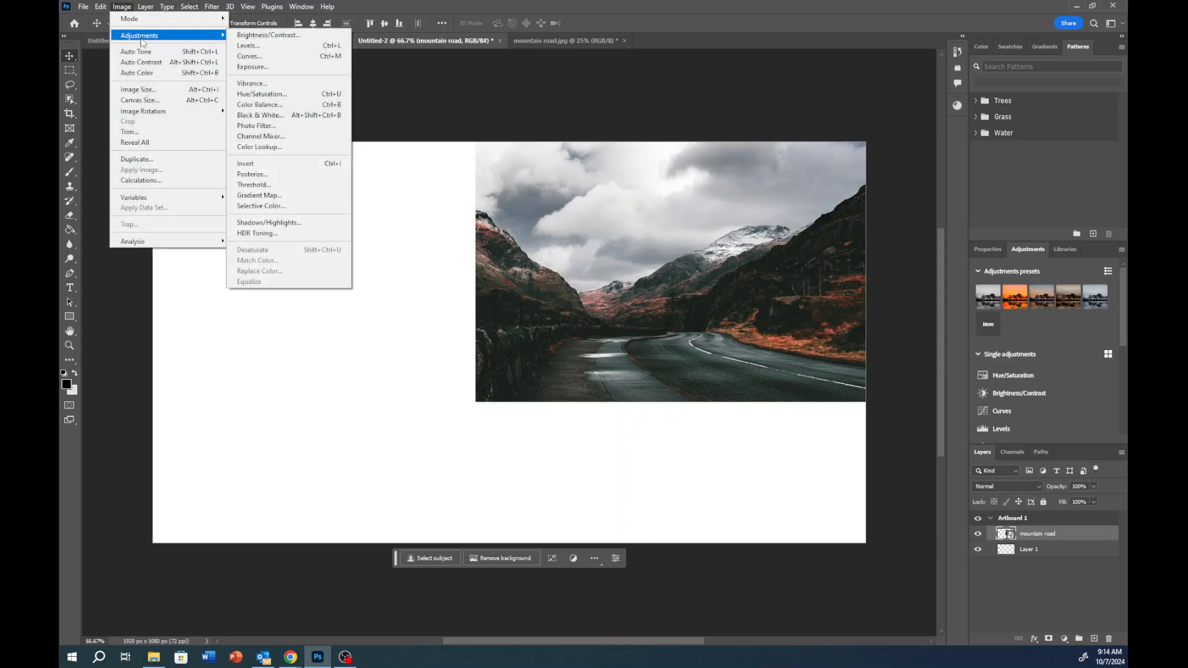
{"action": "left_click", "coordinate": [257, 97]}
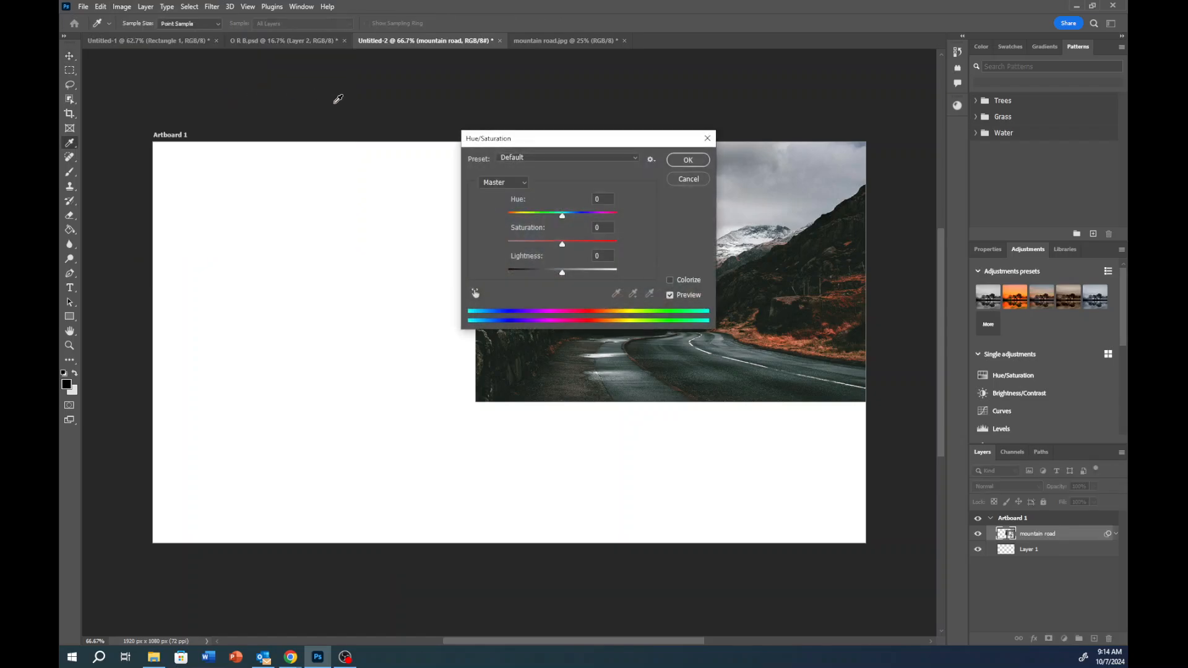
{"action": "left_click_drag", "start_coordinate": [602, 143], "coordinate": [241, 72]}
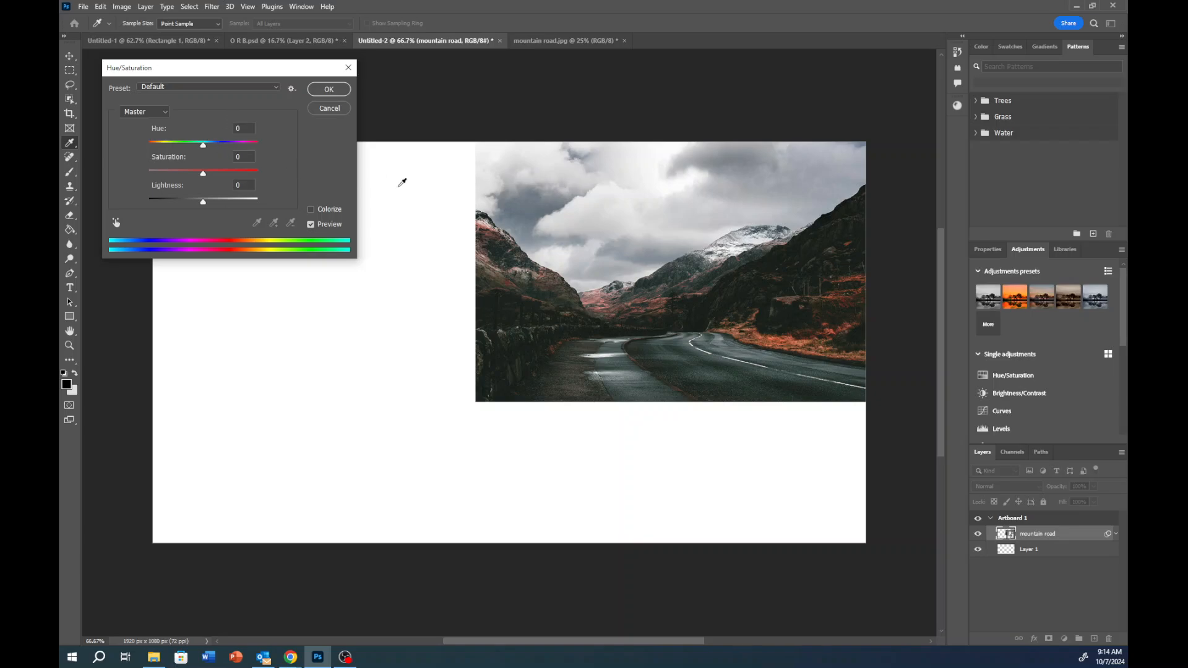
{"action": "left_click_drag", "start_coordinate": [203, 145], "coordinate": [93, 147]}
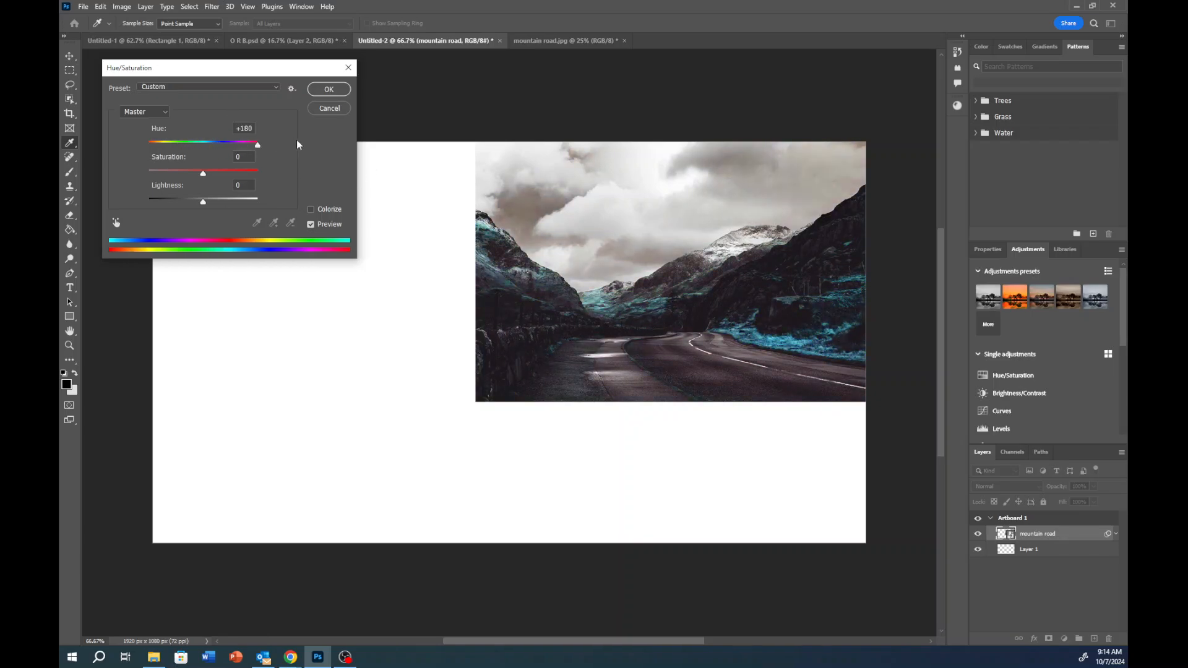
{"action": "left_click_drag", "start_coordinate": [169, 144], "coordinate": [247, 144]}
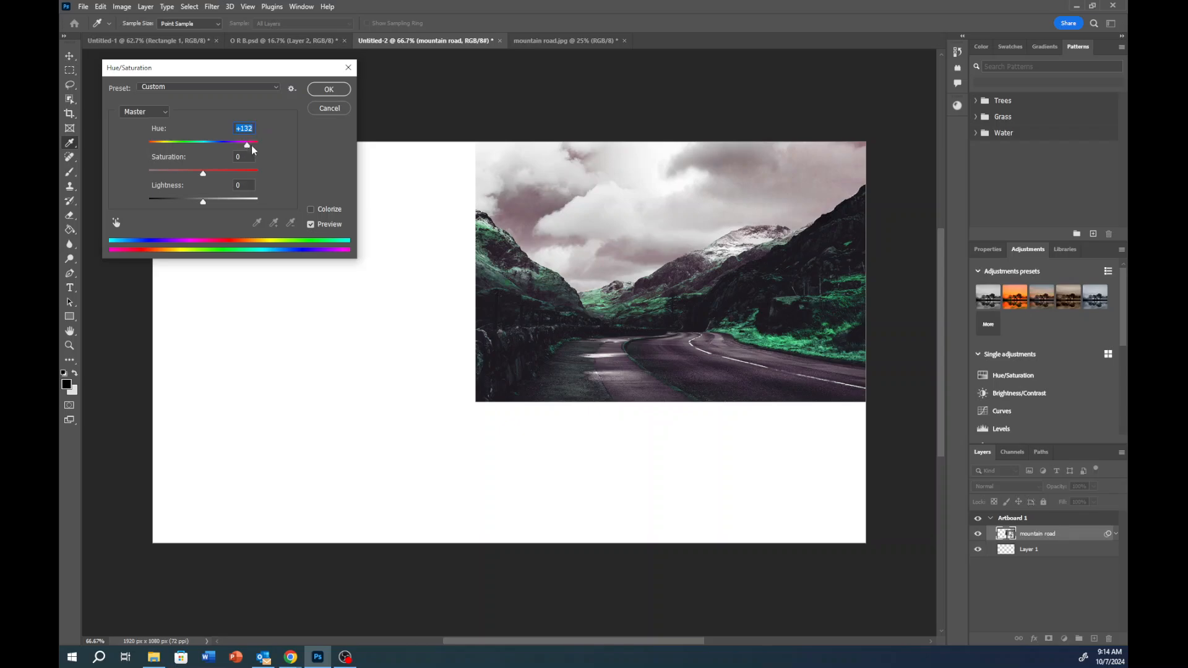
{"action": "mouse_move", "coordinate": [251, 148]}
{"action": "left_mouse_down"}
{"action": "mouse_move", "coordinate": [152, 145]}
{"action": "mouse_move", "coordinate": [247, 148]}
{"action": "mouse_move", "coordinate": [229, 146]}
{"action": "left_mouse_up"}
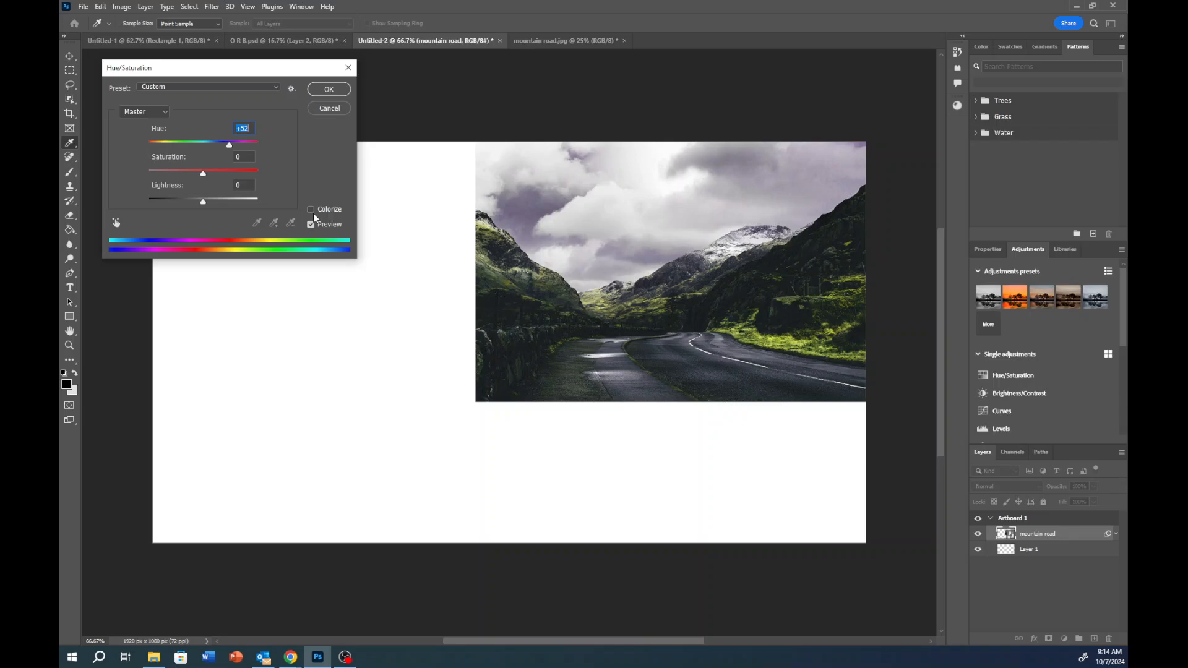
Colorize the mountain road photo blue with hue 217, saturation 48 and lightness -32, and apply the adjustment
{"action": "left_click", "coordinate": [312, 211]}
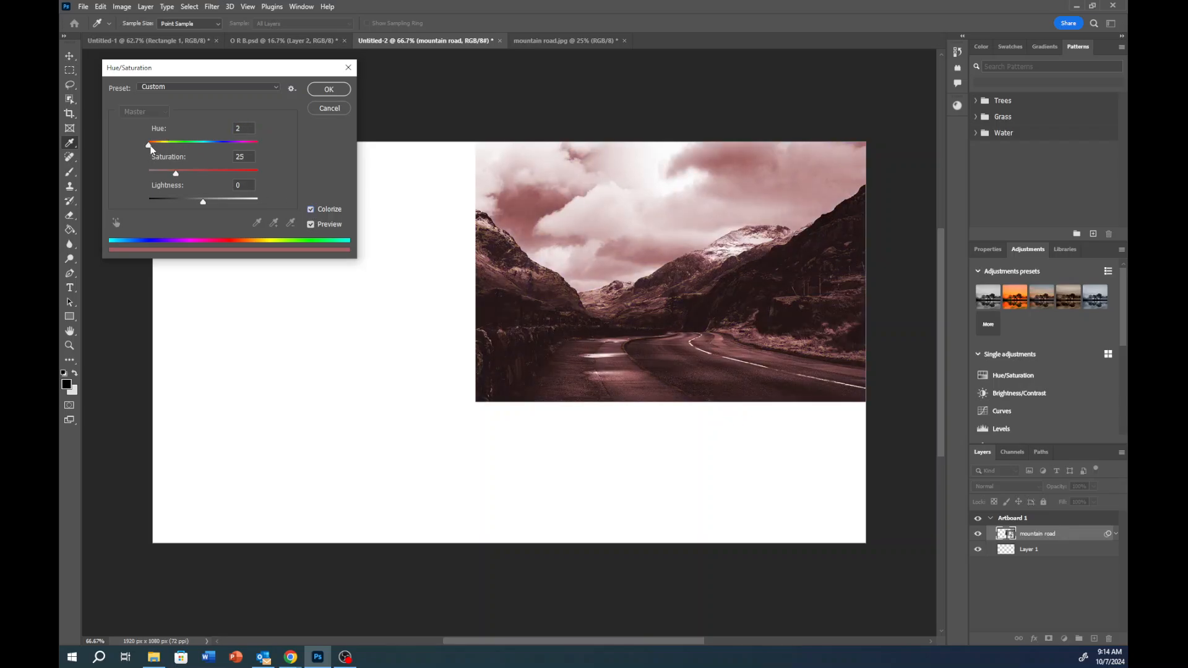
{"action": "left_click_drag", "start_coordinate": [149, 146], "coordinate": [186, 203]}
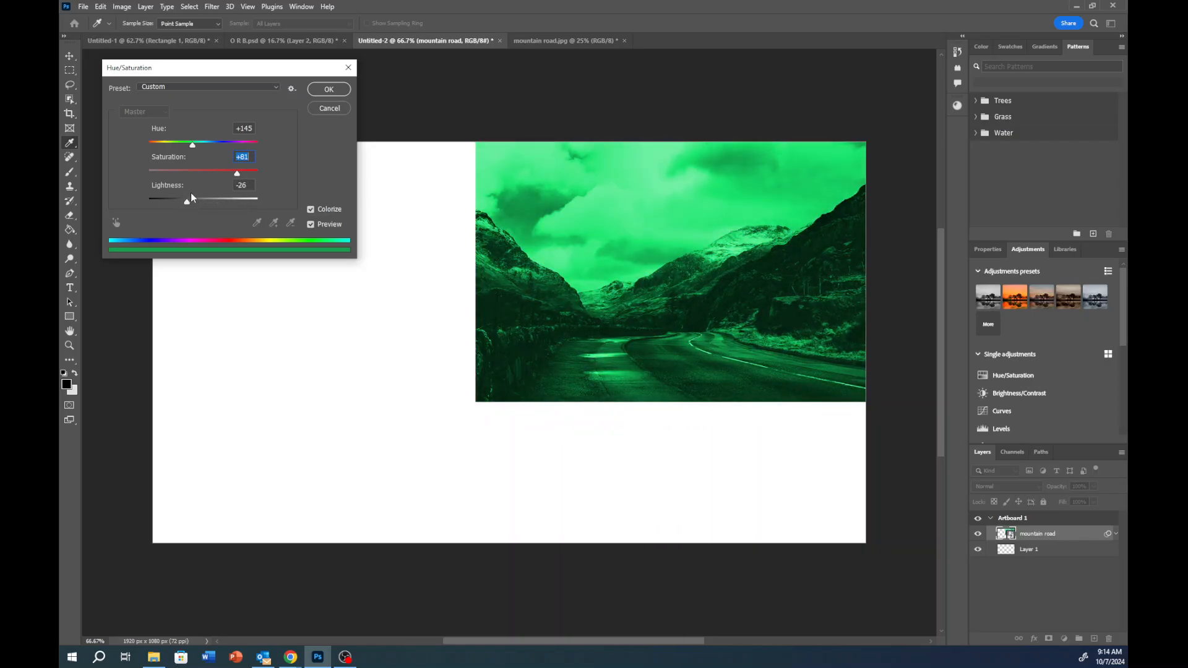
{"action": "left_click_drag", "start_coordinate": [193, 145], "coordinate": [203, 175]}
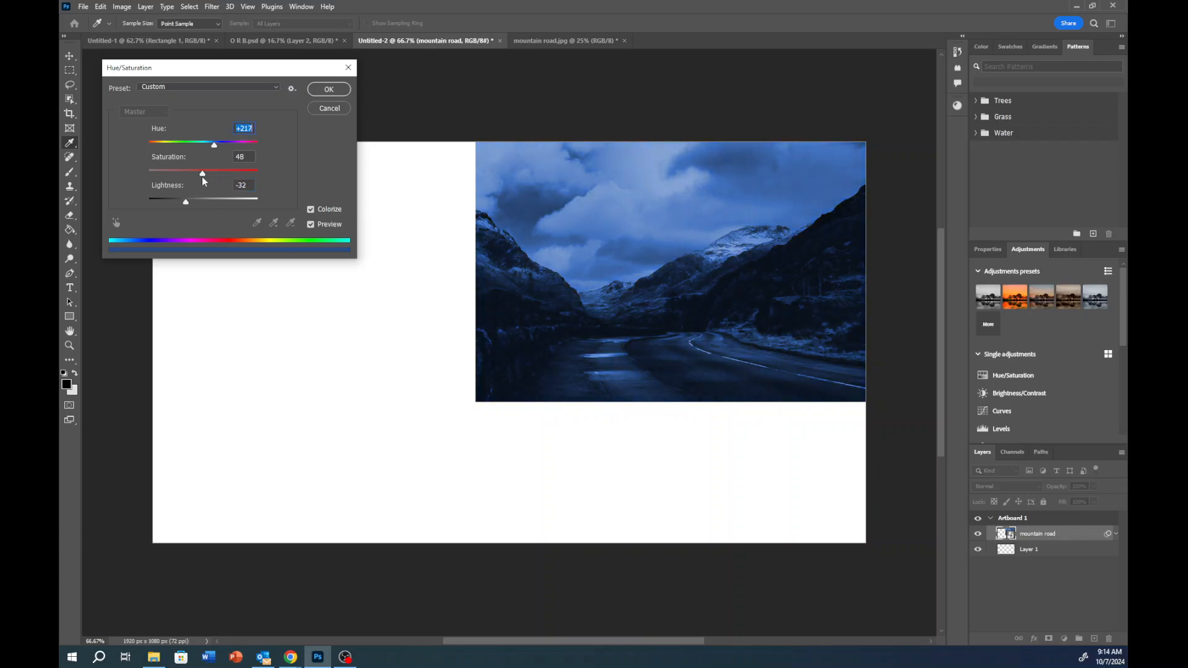
{"action": "left_click", "coordinate": [333, 92]}
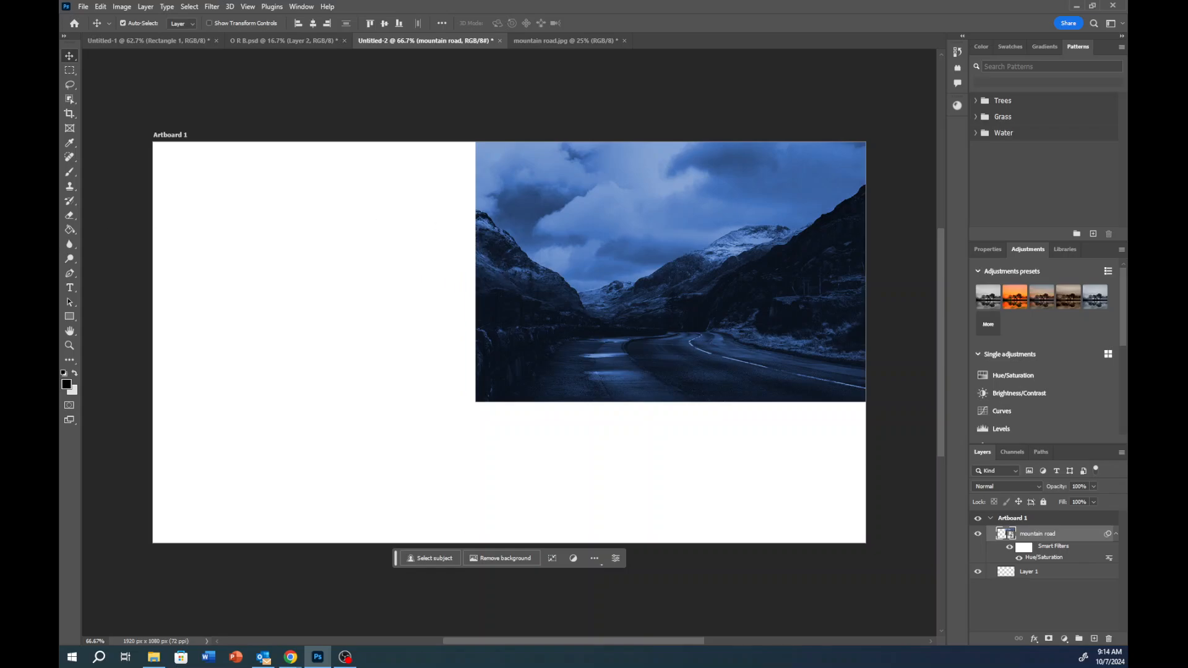
Add the two-line text "Monochromatic" and "Mood: Sad" in the artboard's upper-left corner
{"action": "left_click", "coordinate": [69, 287]}
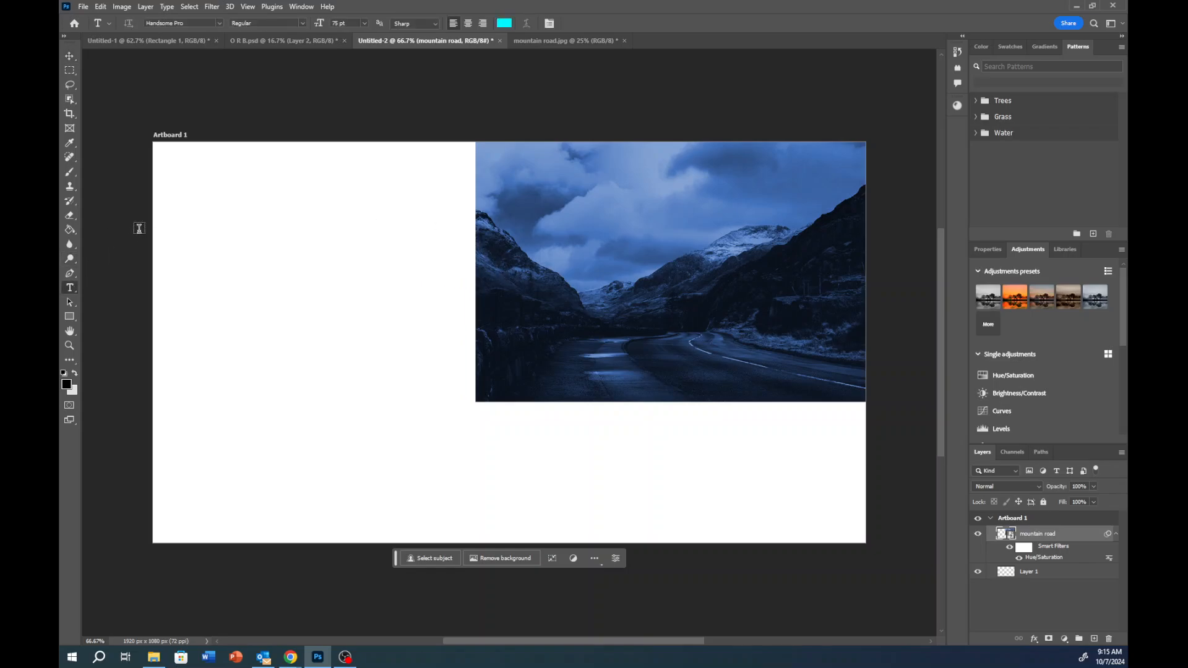
{"action": "left_click", "coordinate": [230, 215]}
{"action": "type", "text": "M"}
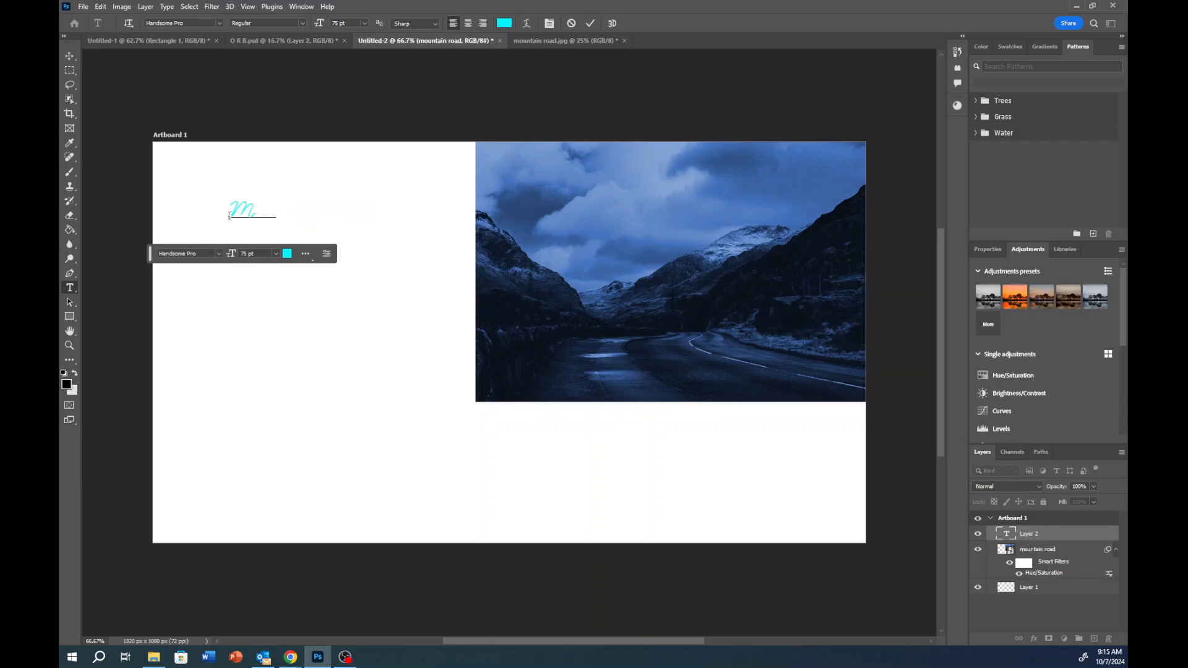
{"action": "type", "text": "onochromatic"}
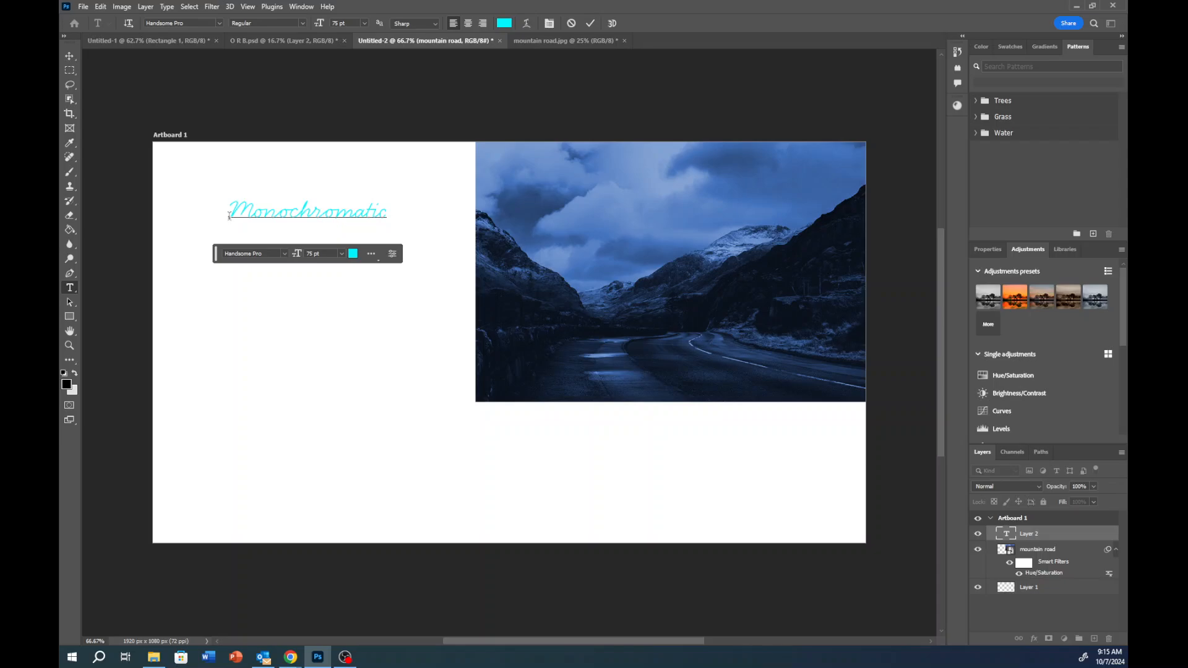
{"action": "key", "text": "Return"}
{"action": "type", "text": "Mon"}
{"action": "type", "text": "d Sad"}
{"action": "left_click", "coordinate": [215, 334]}
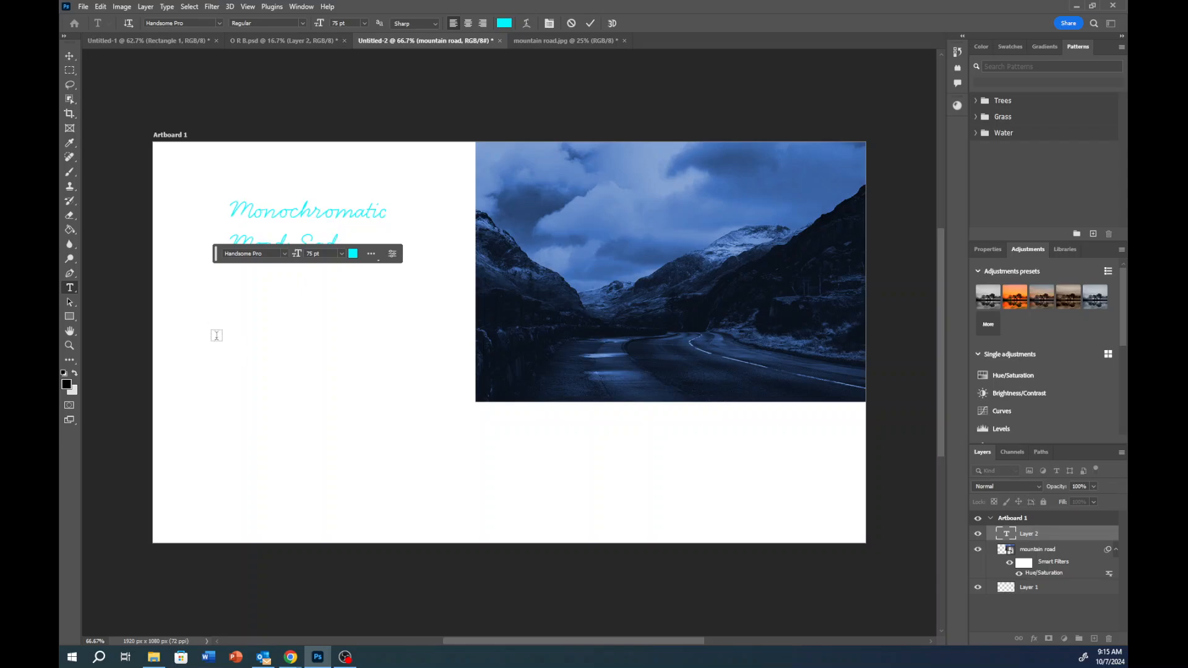
{"action": "left_click", "coordinate": [70, 57]}
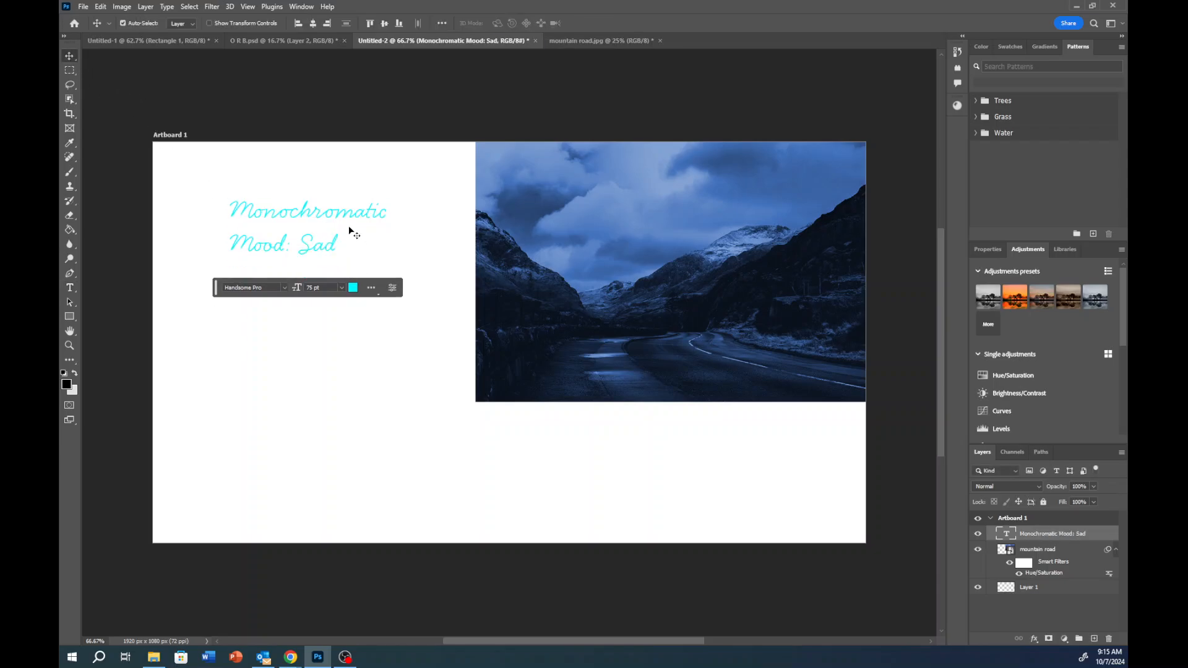
{"action": "left_click_drag", "start_coordinate": [345, 213], "coordinate": [281, 172]}
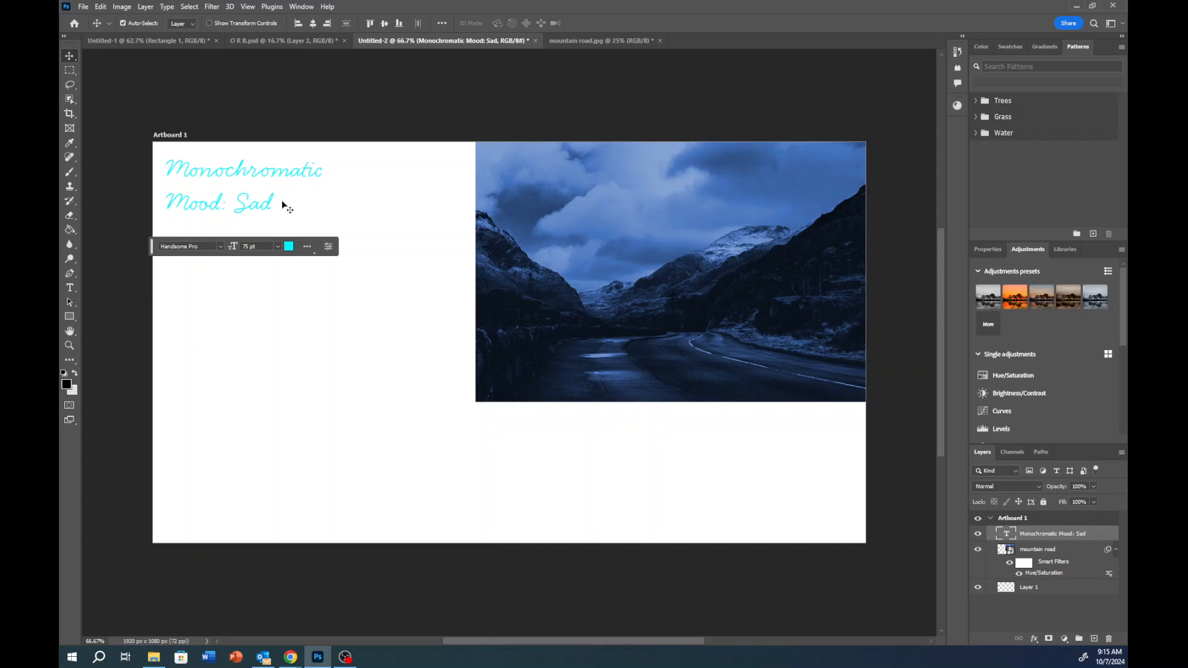
Change the font of the "Monochromatic" and "Mood: Sad" text to Bebas Neue
{"action": "double_click", "coordinate": [291, 193]}
{"action": "key", "text": "ctrl+a"}
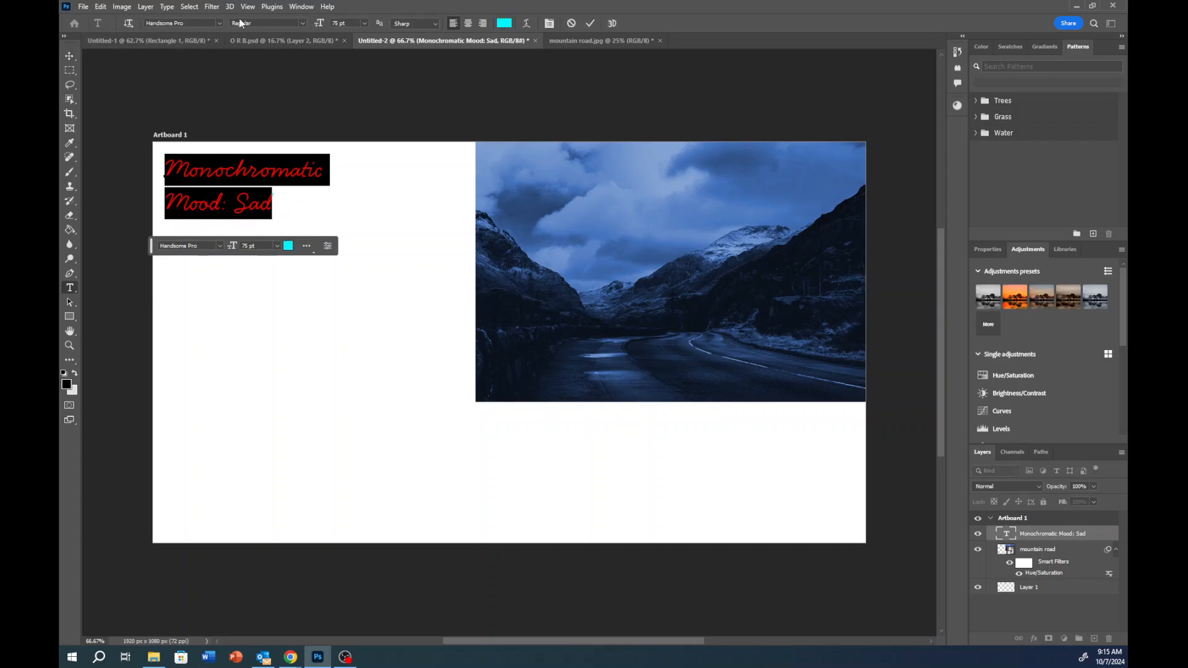
{"action": "left_click", "coordinate": [220, 23]}
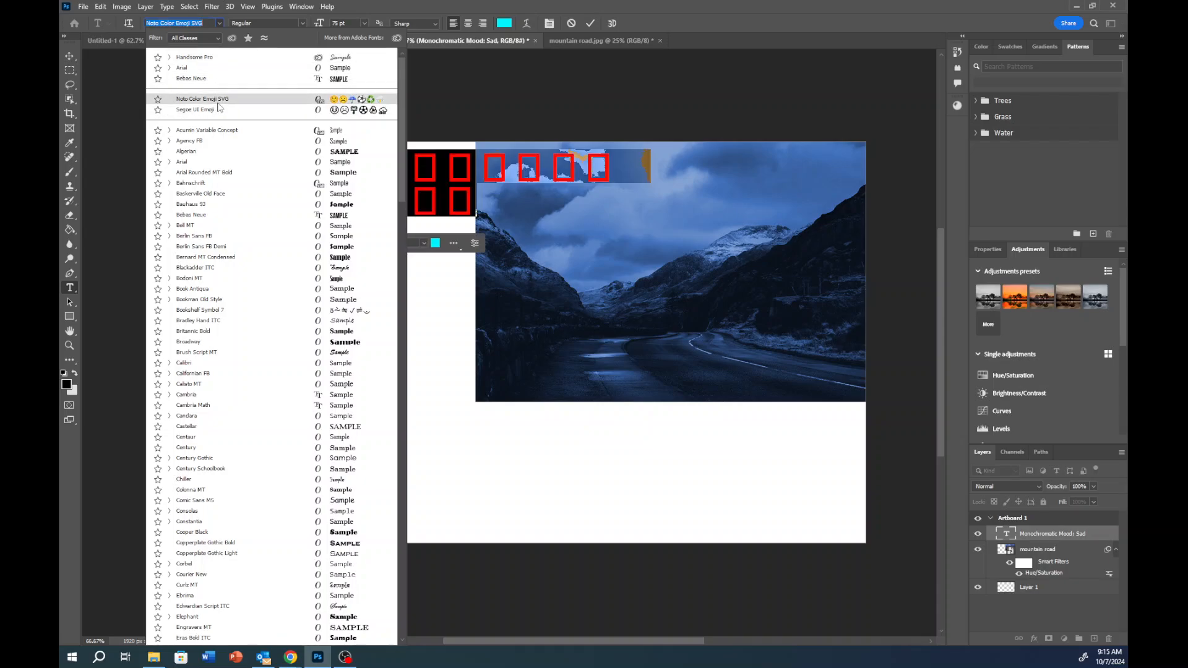
{"action": "left_click", "coordinate": [221, 79]}
Try the label text at 24 pt and 300 pt, settle on 72 pt and colour it black
{"action": "left_click", "coordinate": [365, 22]}
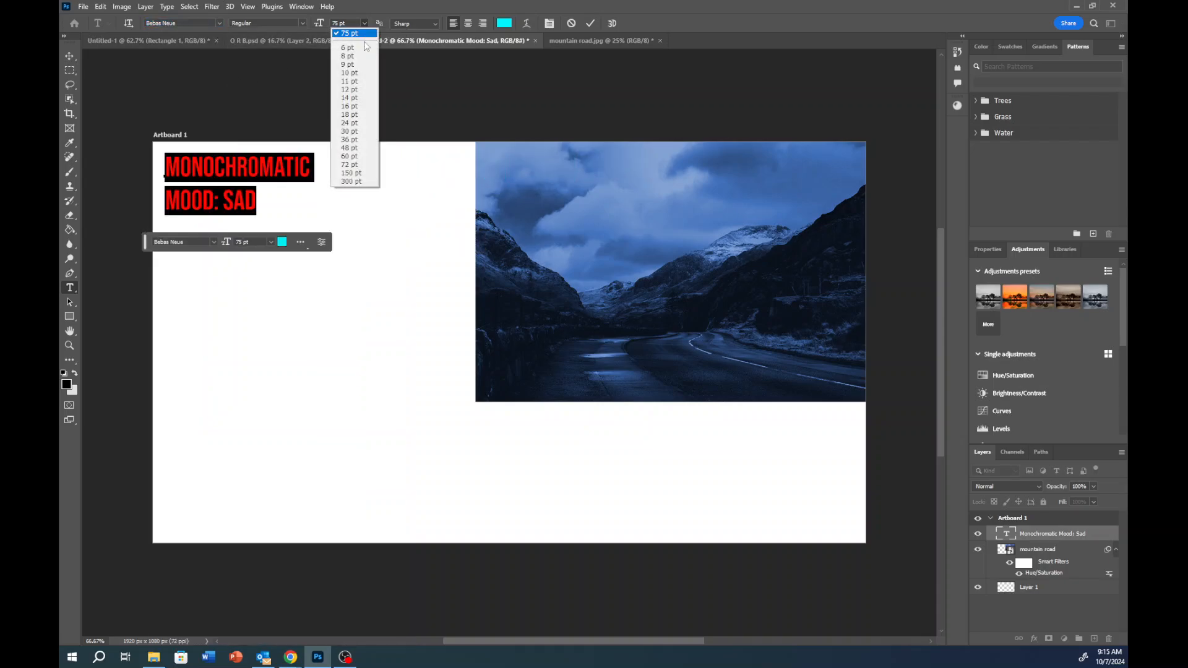
{"action": "left_click", "coordinate": [348, 123]}
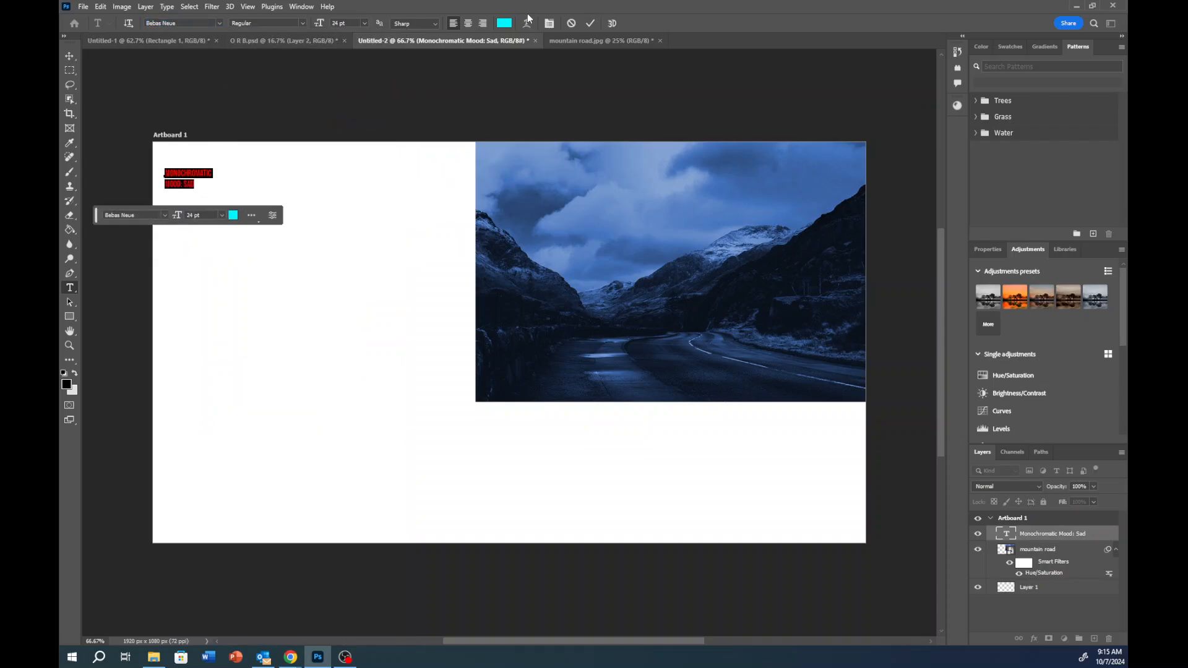
{"action": "left_click", "coordinate": [363, 24]}
{"action": "left_click", "coordinate": [354, 181]}
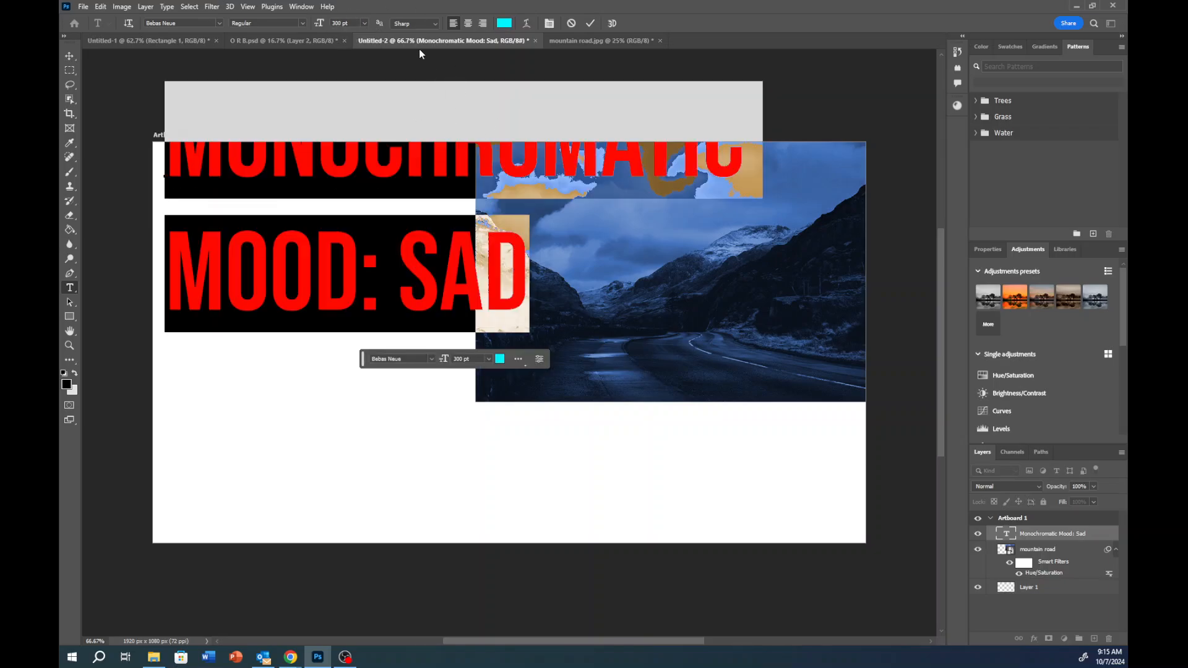
{"action": "left_click", "coordinate": [364, 24]}
{"action": "left_click", "coordinate": [348, 164]}
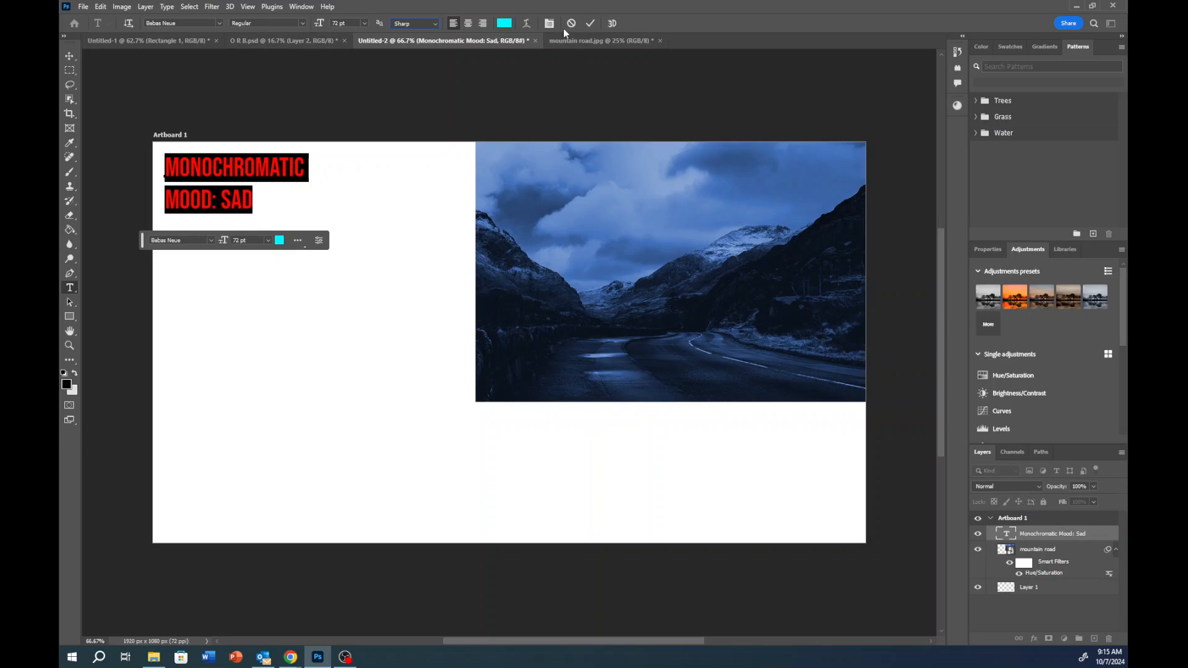
{"action": "left_click", "coordinate": [503, 25]}
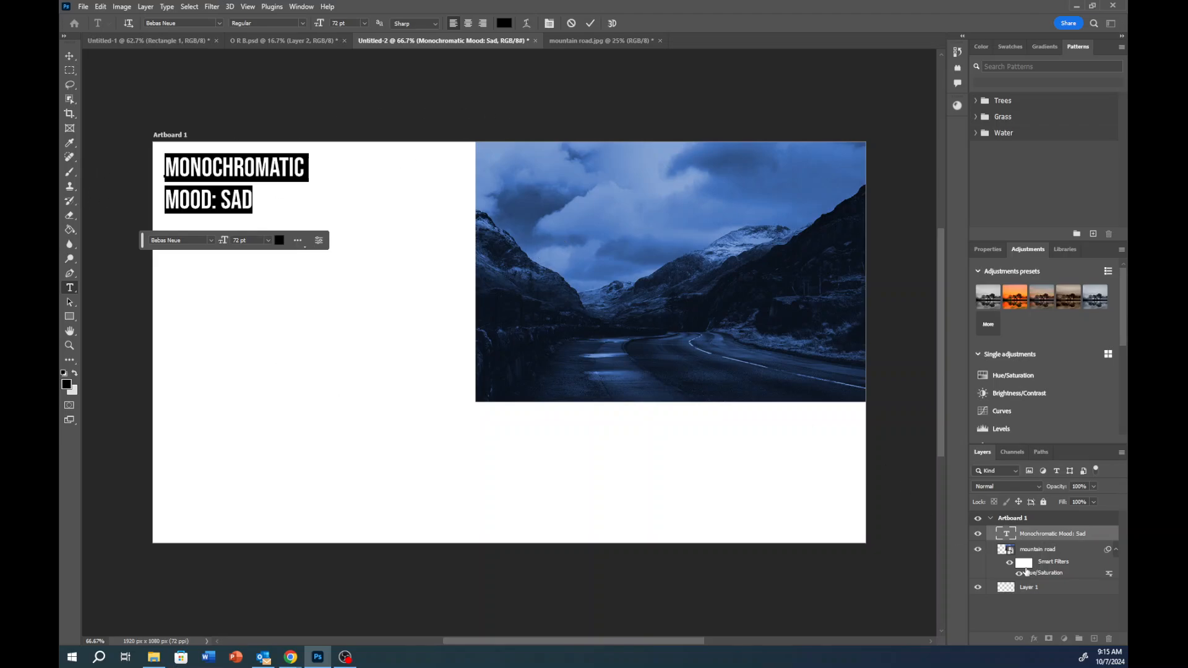
{"action": "left_click", "coordinate": [1049, 533]}
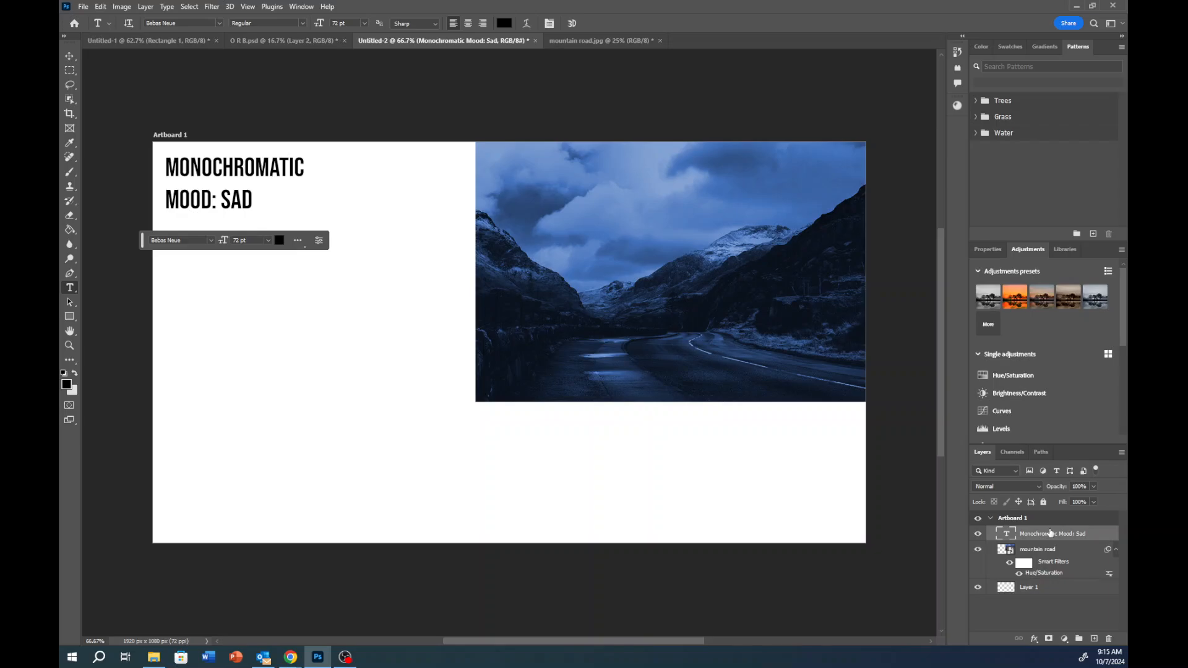
Move the mountain road photo to the artboard's lower-right corner, and open Color Balance for it without applying anything
{"action": "key", "text": "v"}
{"action": "left_click_drag", "start_coordinate": [698, 305], "coordinate": [693, 426]}
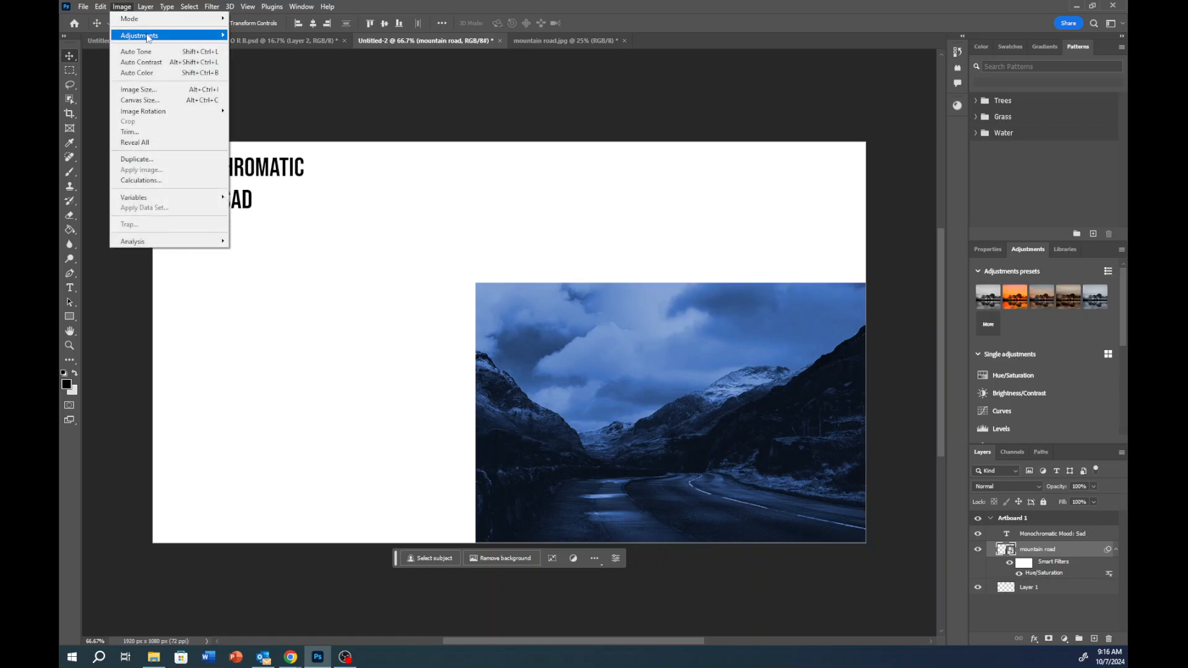
{"action": "mouse_move", "coordinate": [177, 38]}
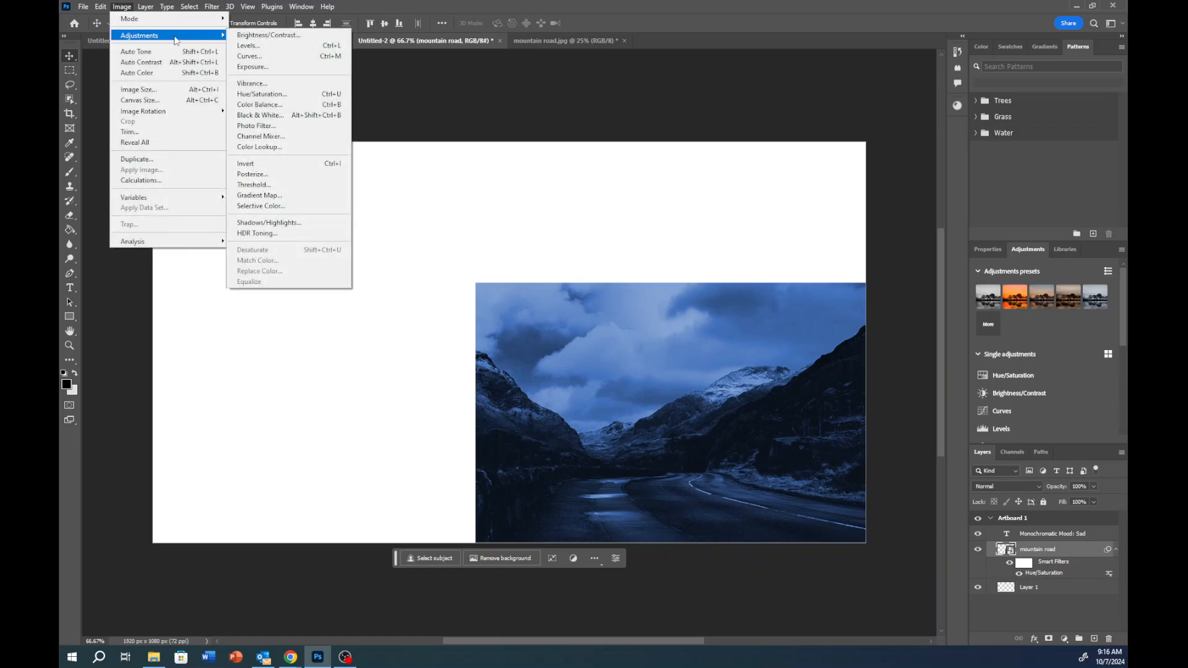
{"action": "left_click", "coordinate": [260, 105]}
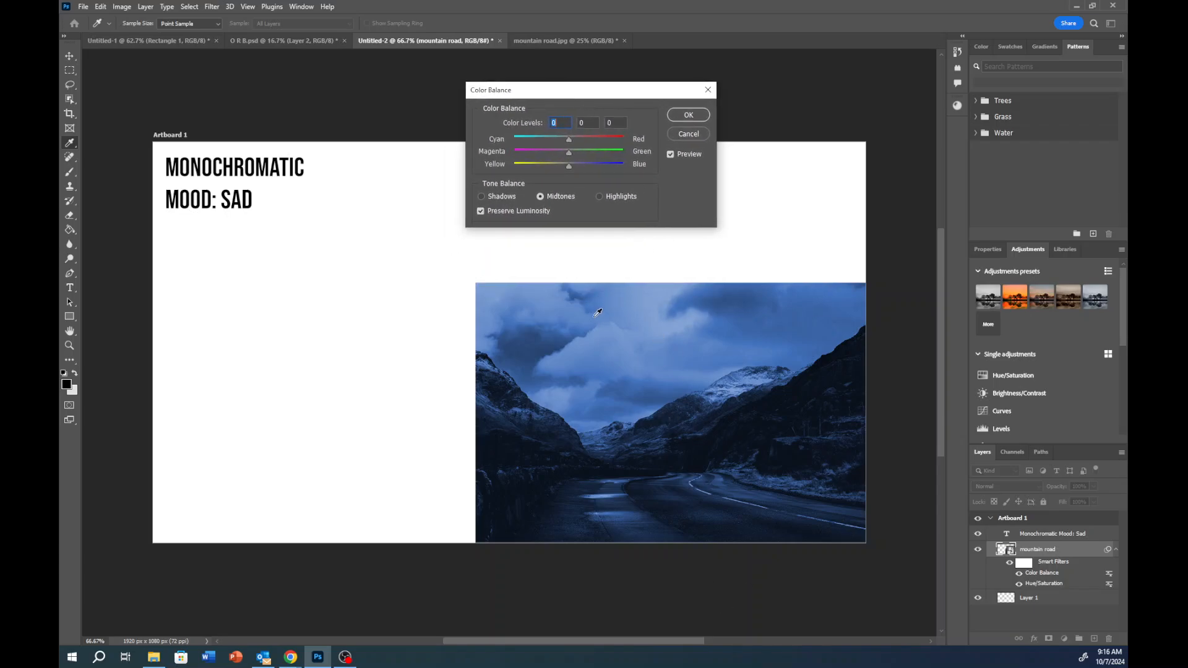
{"action": "left_click", "coordinate": [696, 136]}
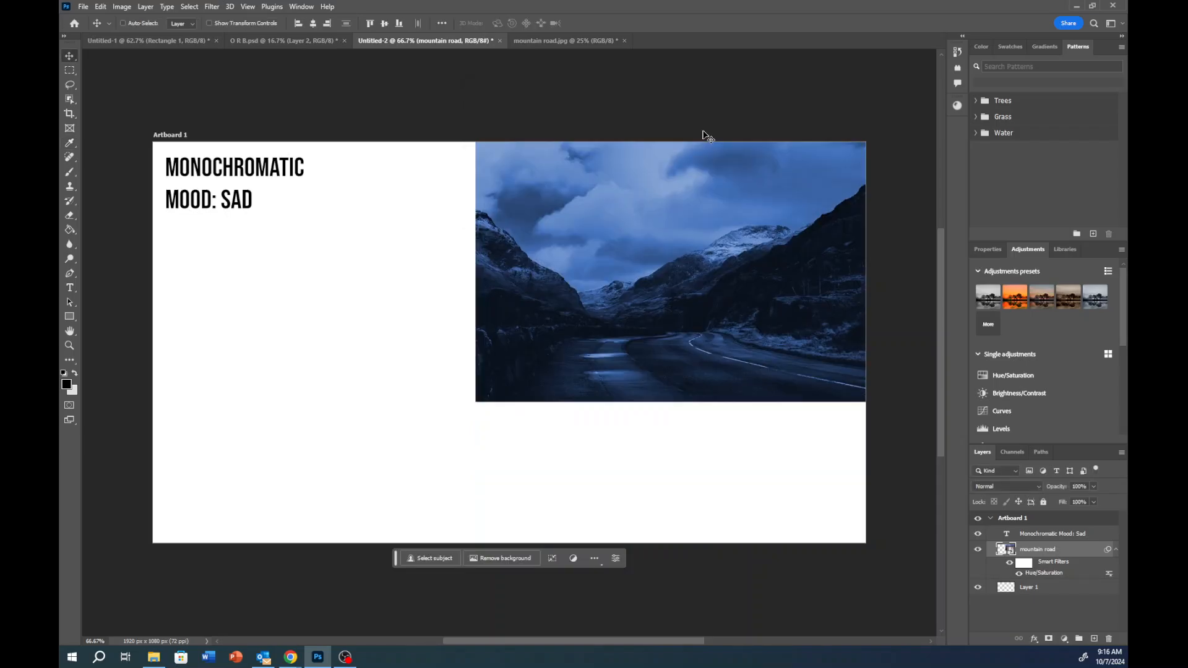
Undo the photo move, the label text and the Hue/Saturation adjustment to return to the original mountain road photo
{"action": "key", "text": "ctrl+z"}
{"action": "key", "text": "ctrl+z"}
{"action": "key", "text": "ctrl+z"}
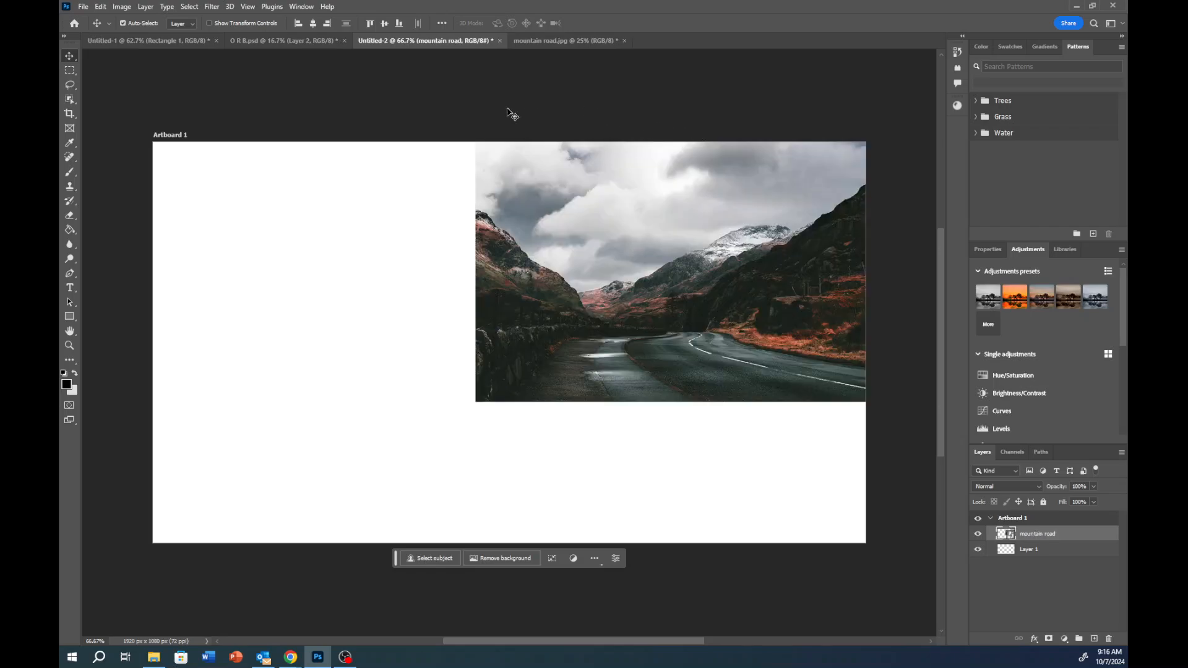
Start a Color Balance adjustment on the mountain road photo and shift its midtones strongly toward red
{"action": "left_click", "coordinate": [122, 7]}
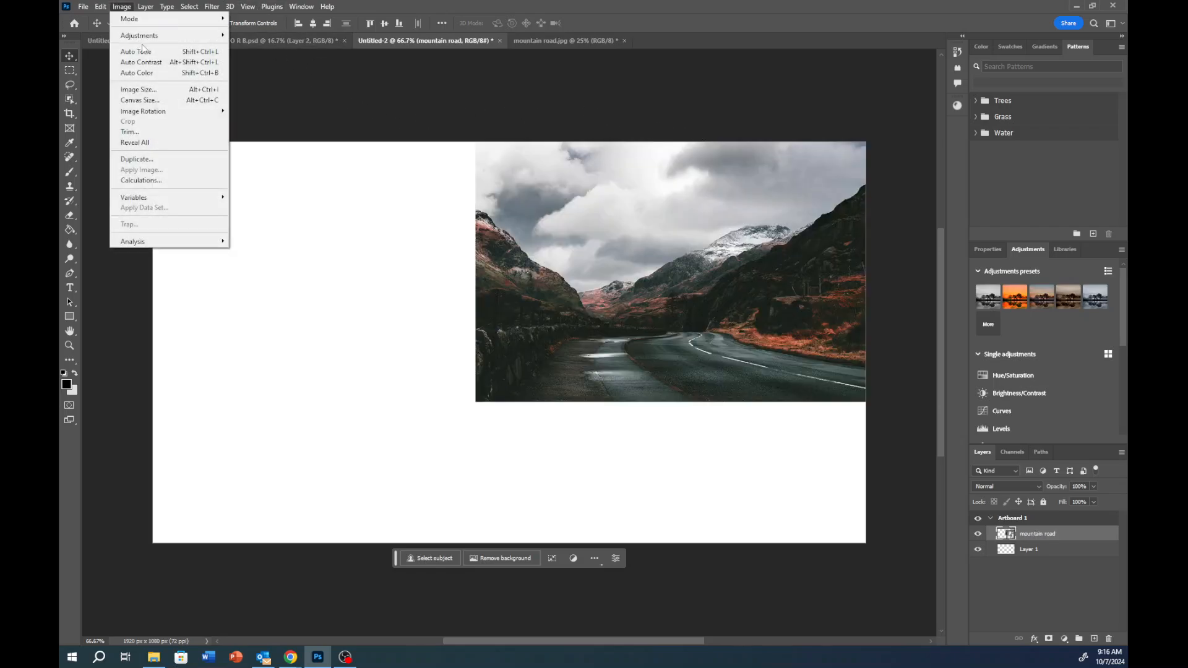
{"action": "mouse_move", "coordinate": [140, 35]}
{"action": "left_click", "coordinate": [251, 106]}
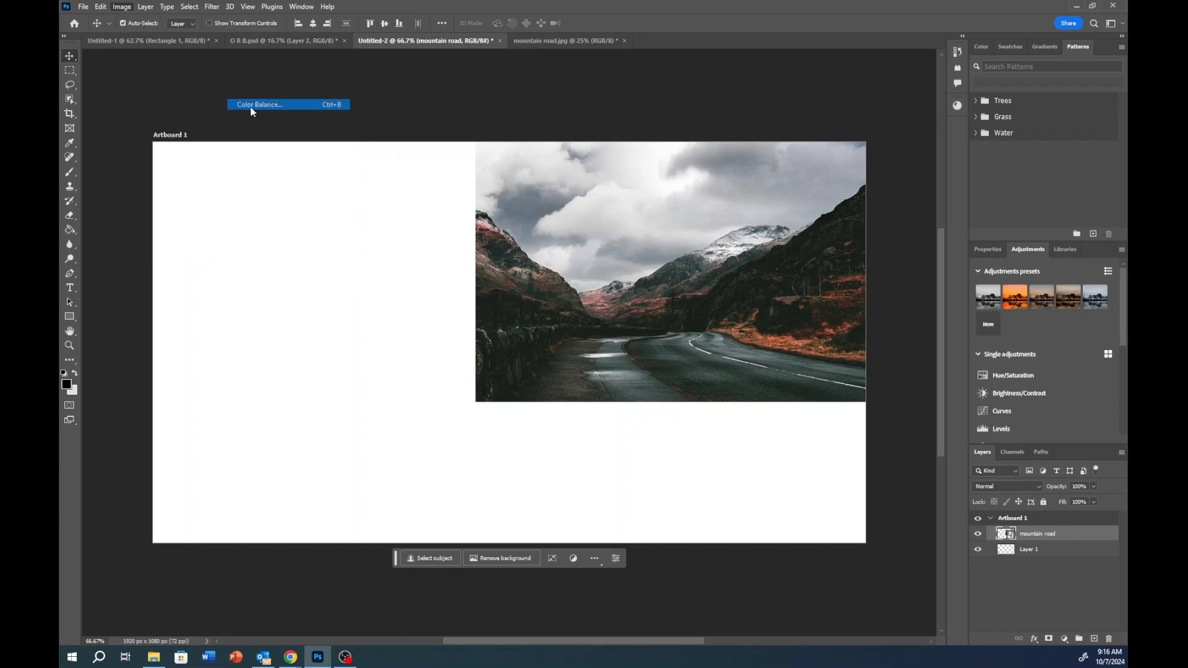
{"action": "left_click_drag", "start_coordinate": [601, 90], "coordinate": [335, 88]}
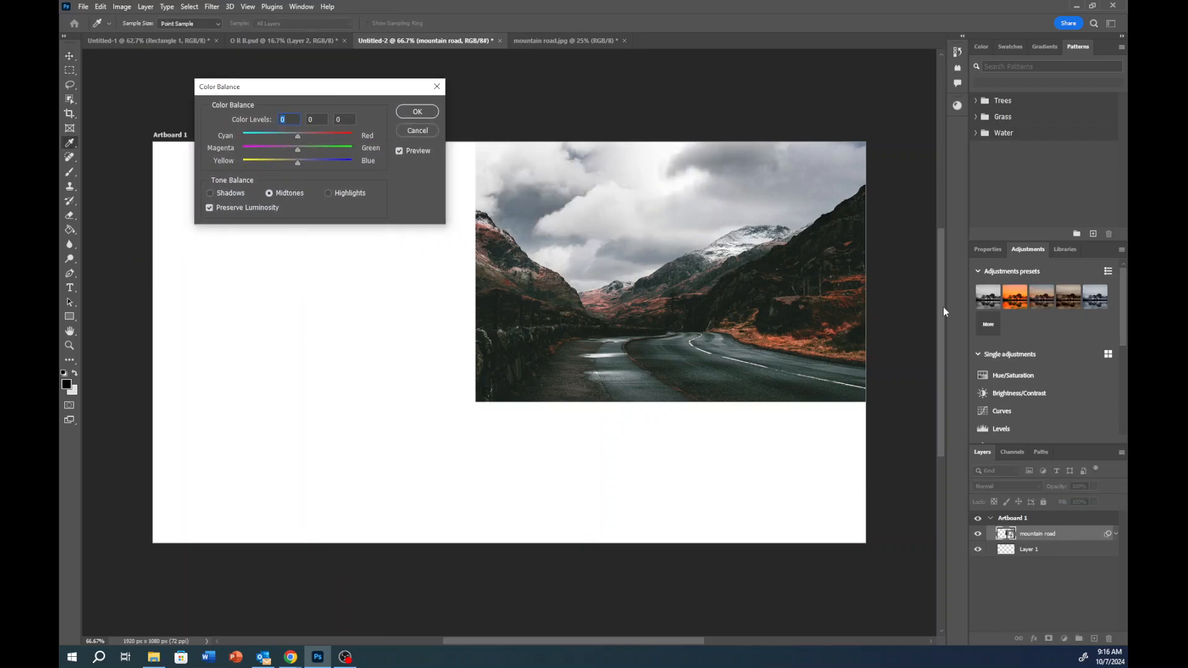
{"action": "left_click", "coordinate": [232, 195]}
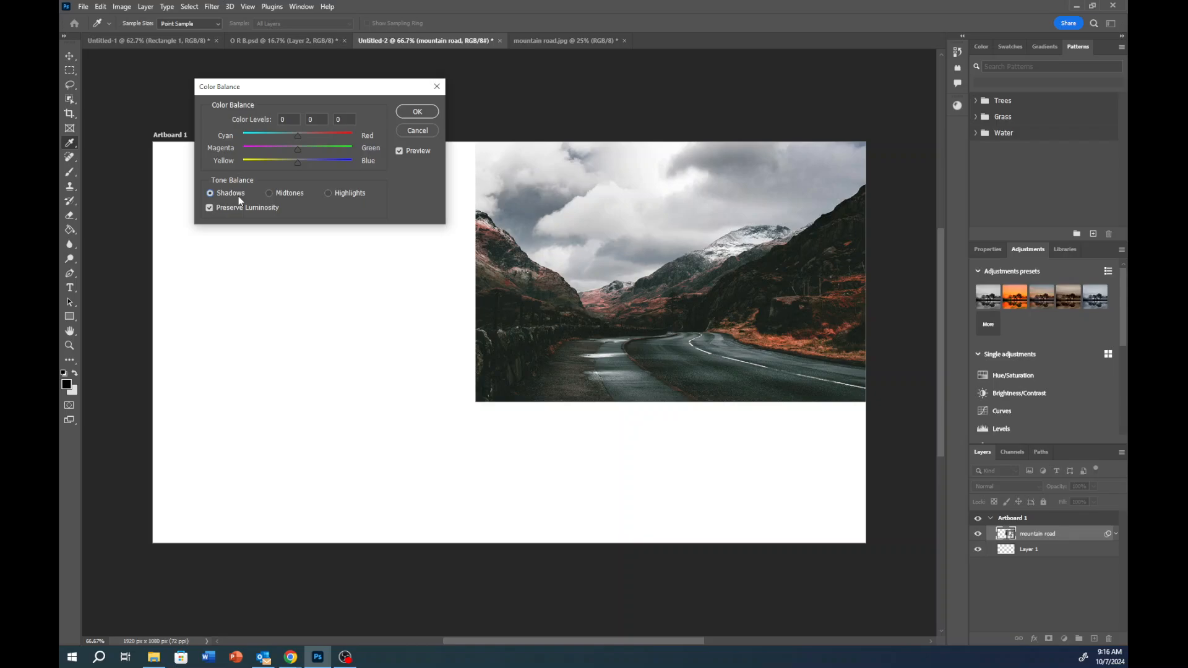
{"action": "left_click", "coordinate": [277, 194]}
{"action": "left_click", "coordinate": [335, 194]}
{"action": "left_click", "coordinate": [277, 192]}
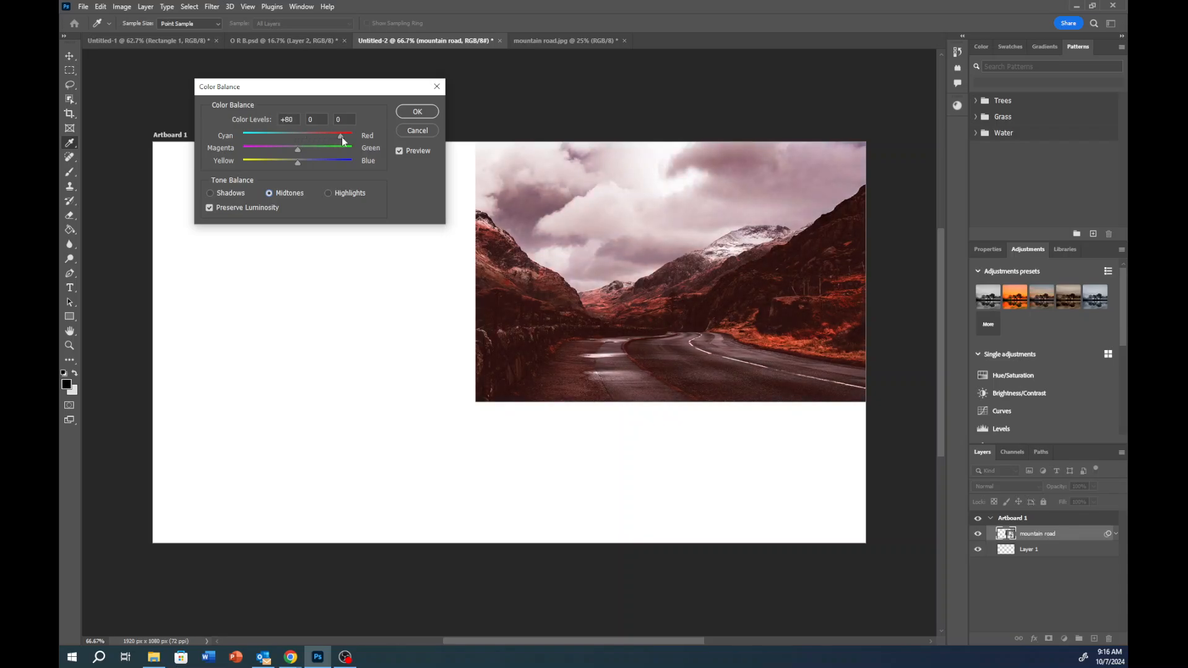
{"action": "left_click_drag", "start_coordinate": [349, 137], "coordinate": [350, 138]}
Shift the highlights toward yellow, set the shadows' yellow-blue level to +38, and apply the Color Balance adjustment
{"action": "left_click", "coordinate": [331, 194]}
{"action": "mouse_move", "coordinate": [297, 165]}
{"action": "left_mouse_down"}
{"action": "mouse_move", "coordinate": [255, 163]}
{"action": "mouse_move", "coordinate": [320, 161]}
{"action": "left_mouse_up"}
{"action": "left_click", "coordinate": [236, 192]}
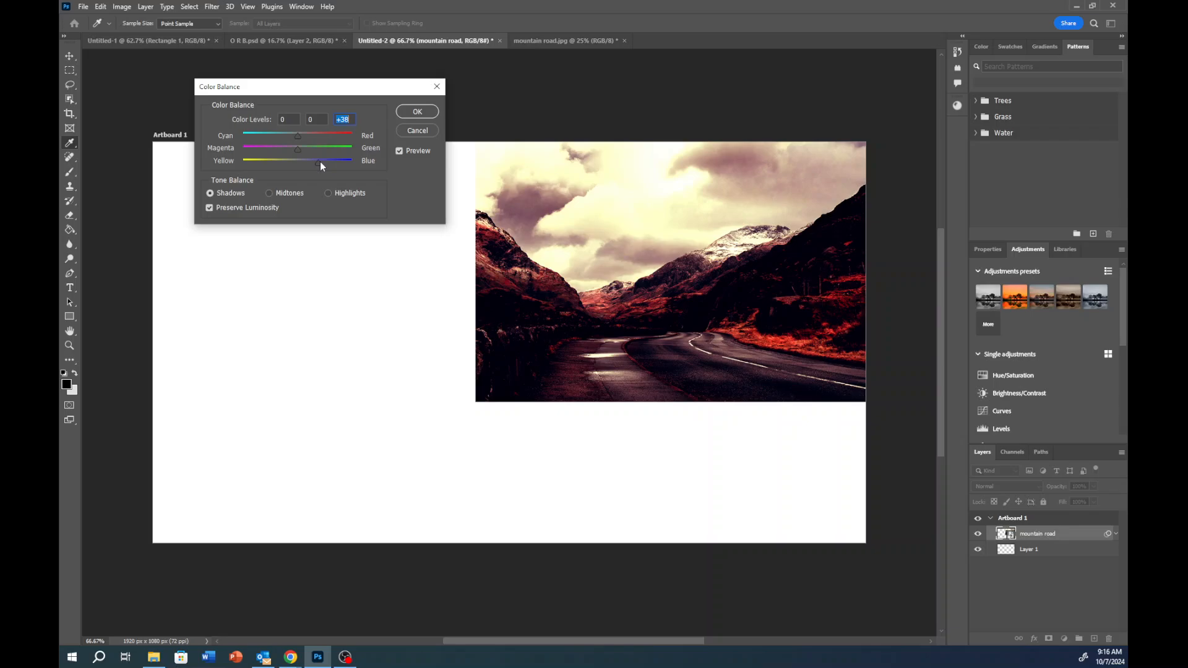
{"action": "left_click", "coordinate": [431, 111]}
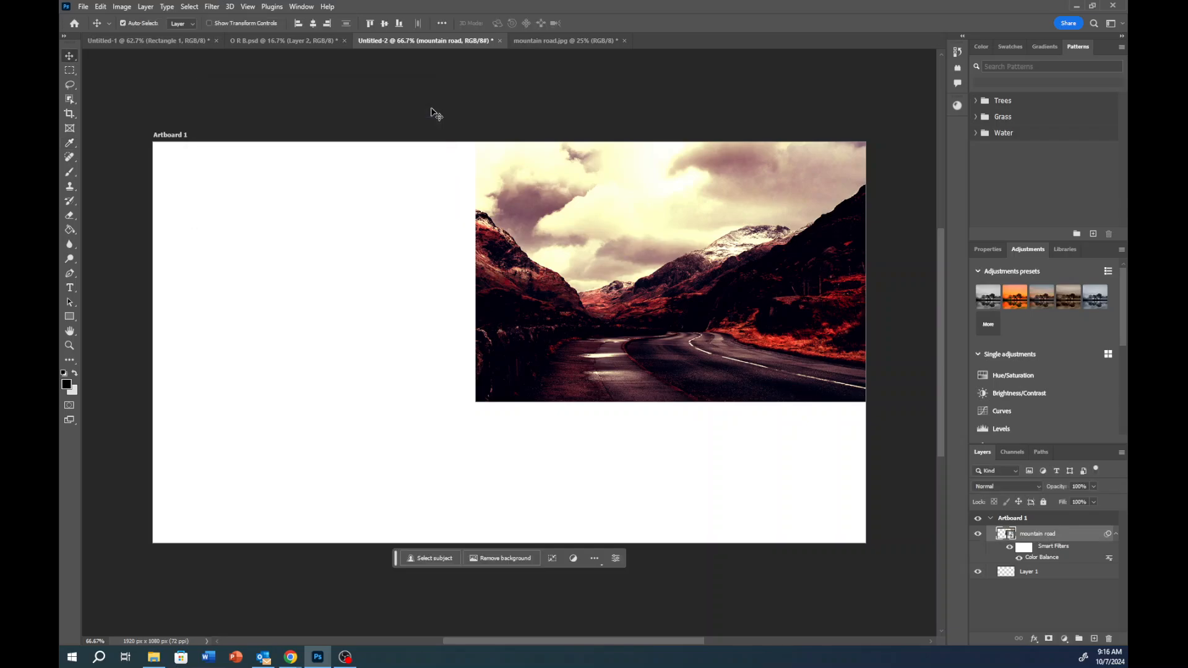